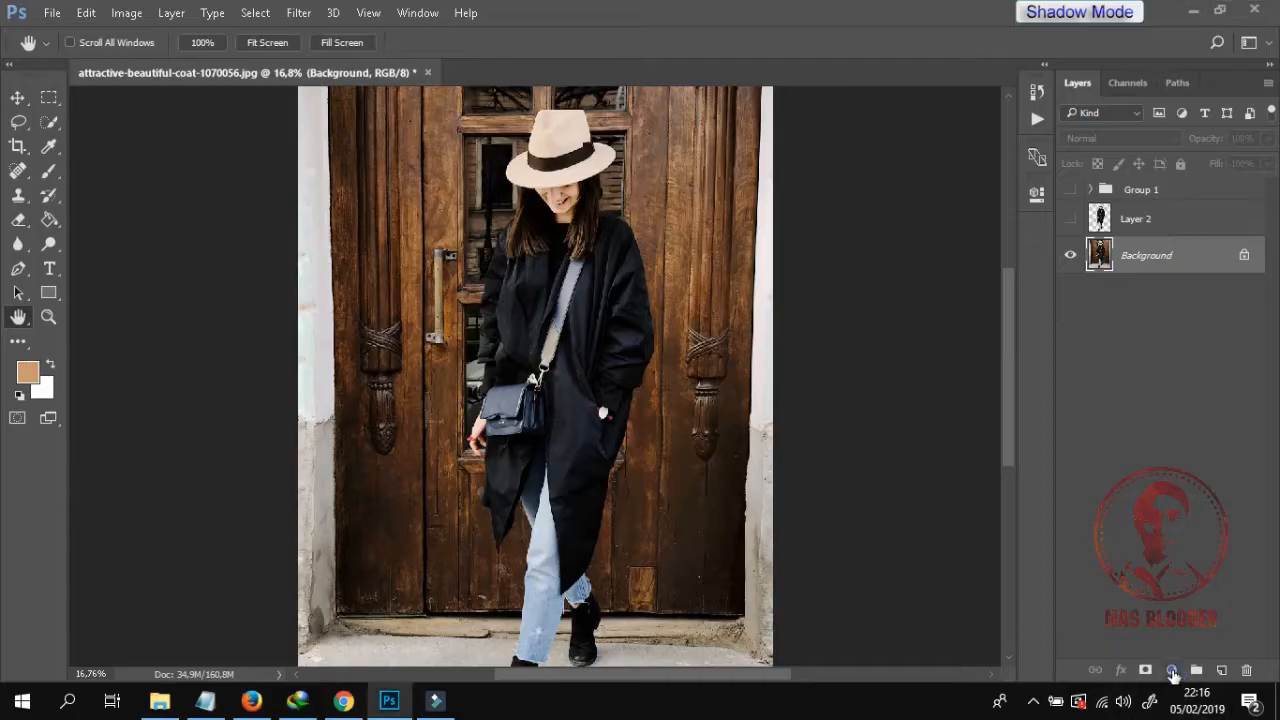
click(1173, 670)
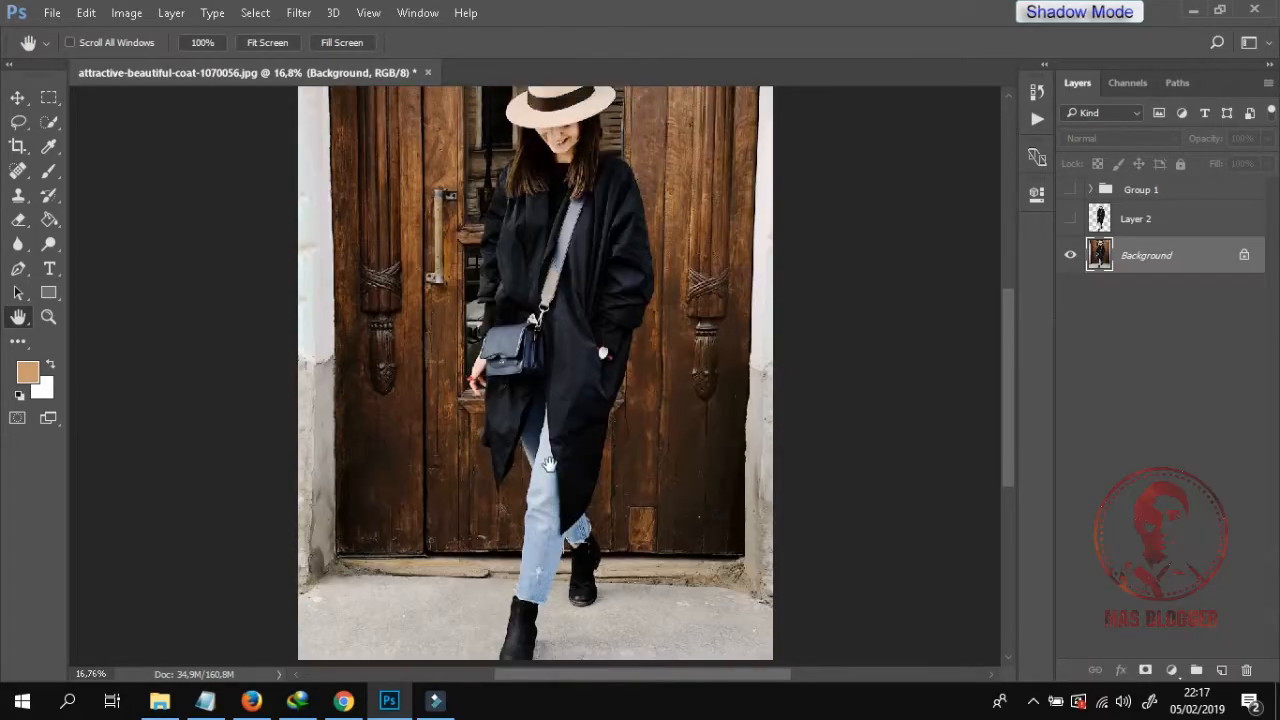
drag(549, 394, 549, 467)
scroll(549, 467, down, 4)
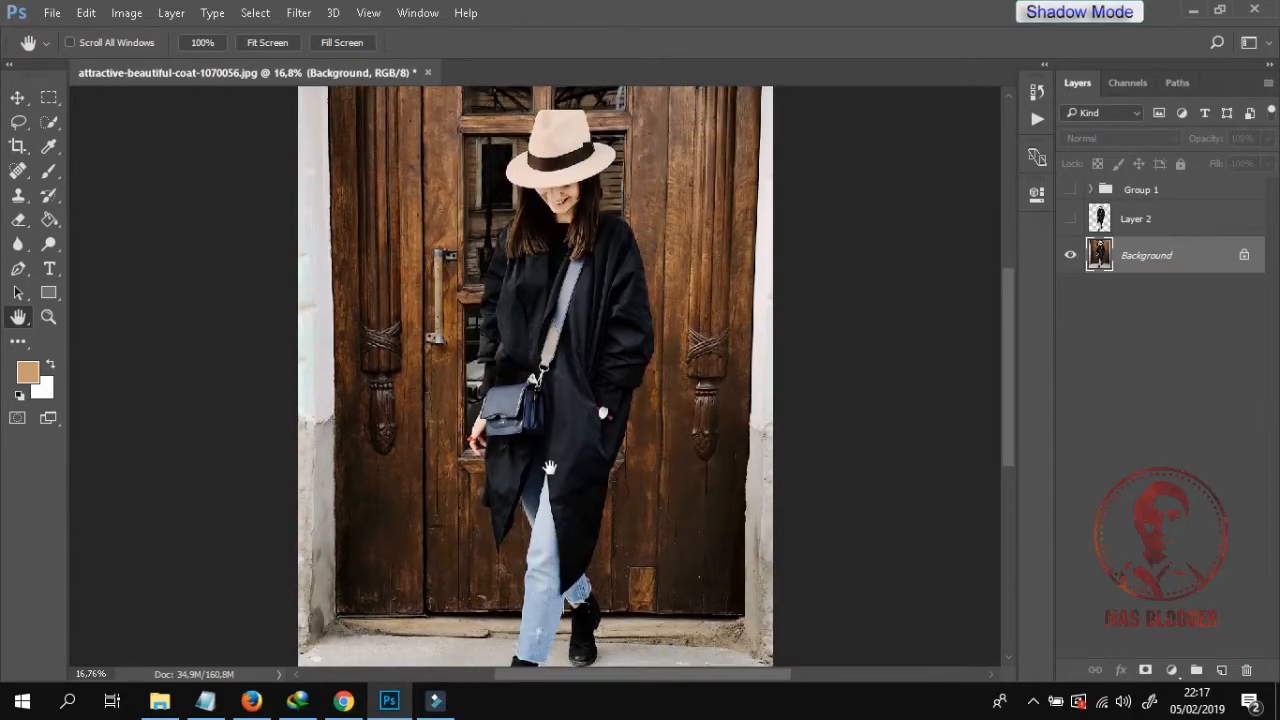
scroll(537, 470, down, 2)
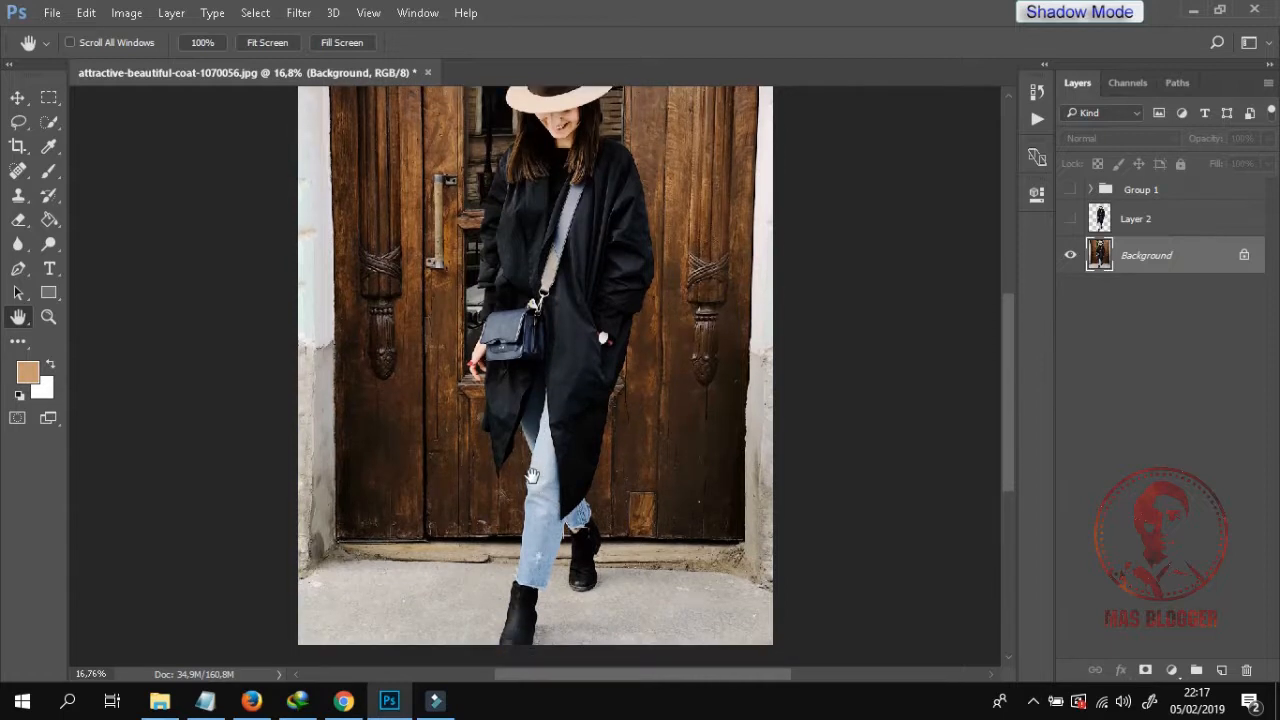
scroll(493, 455, up, 3)
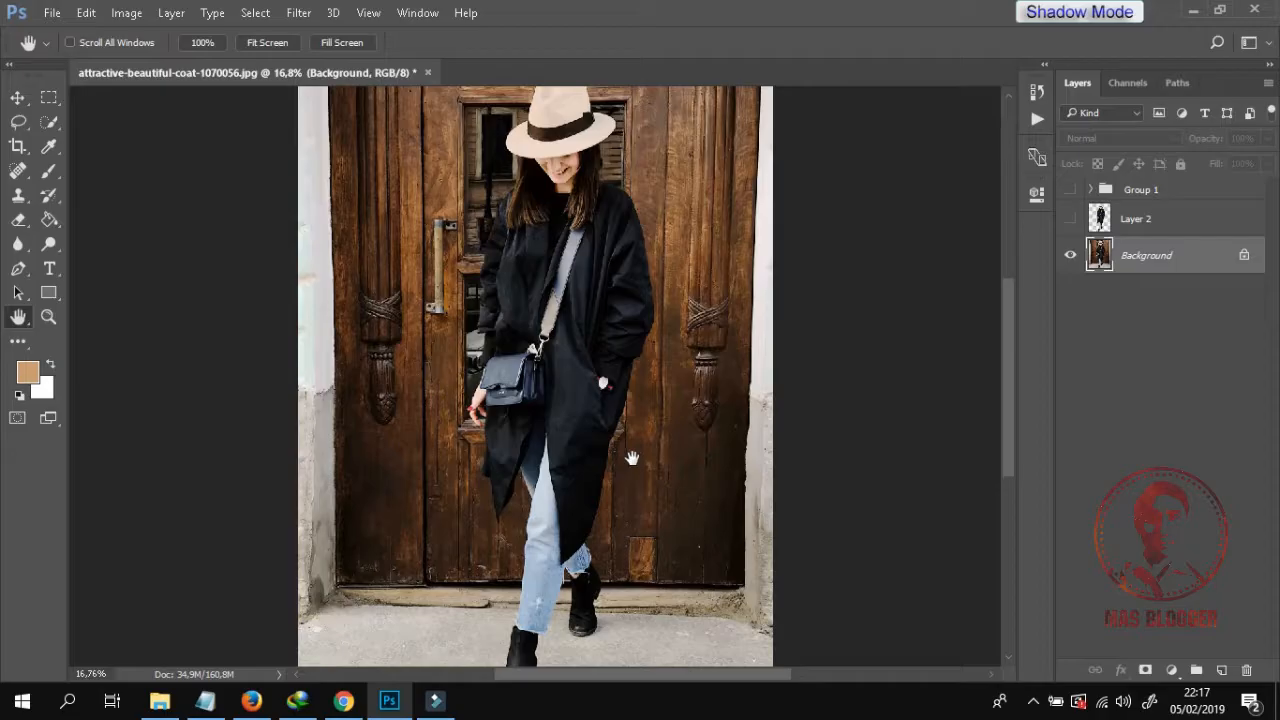
scroll(613, 478, up, 2)
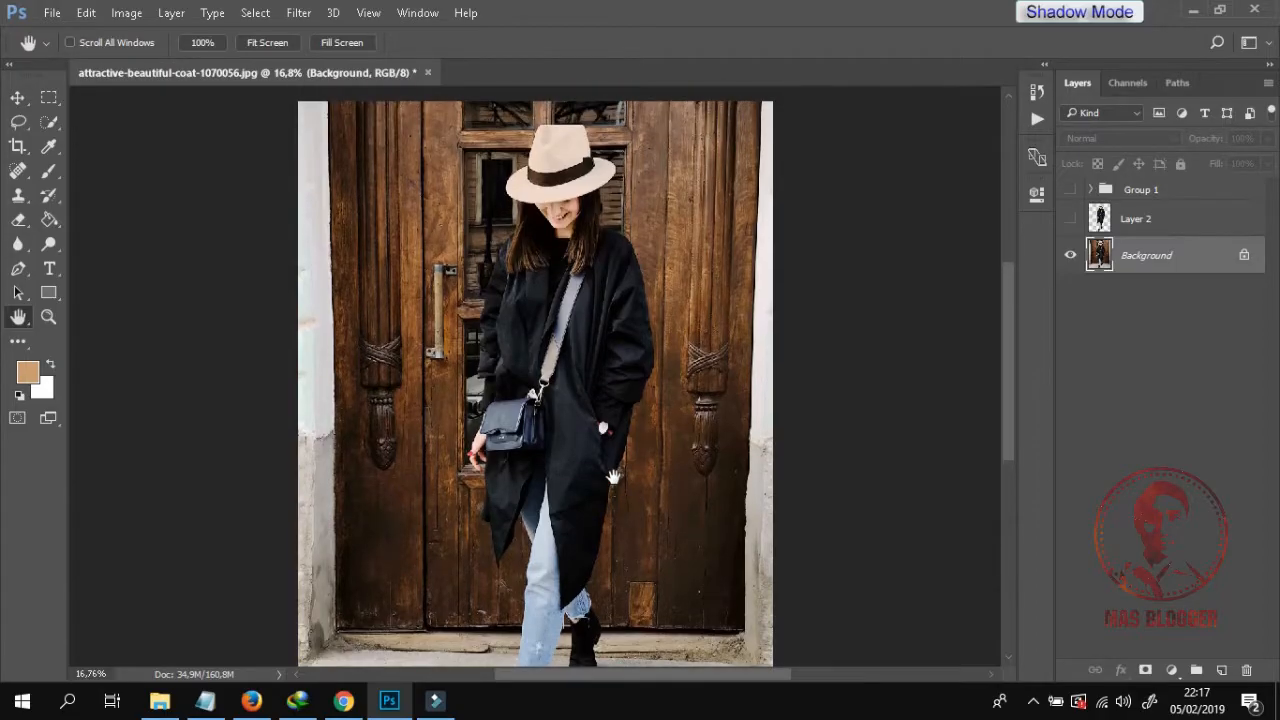
scroll(613, 478, down, 2)
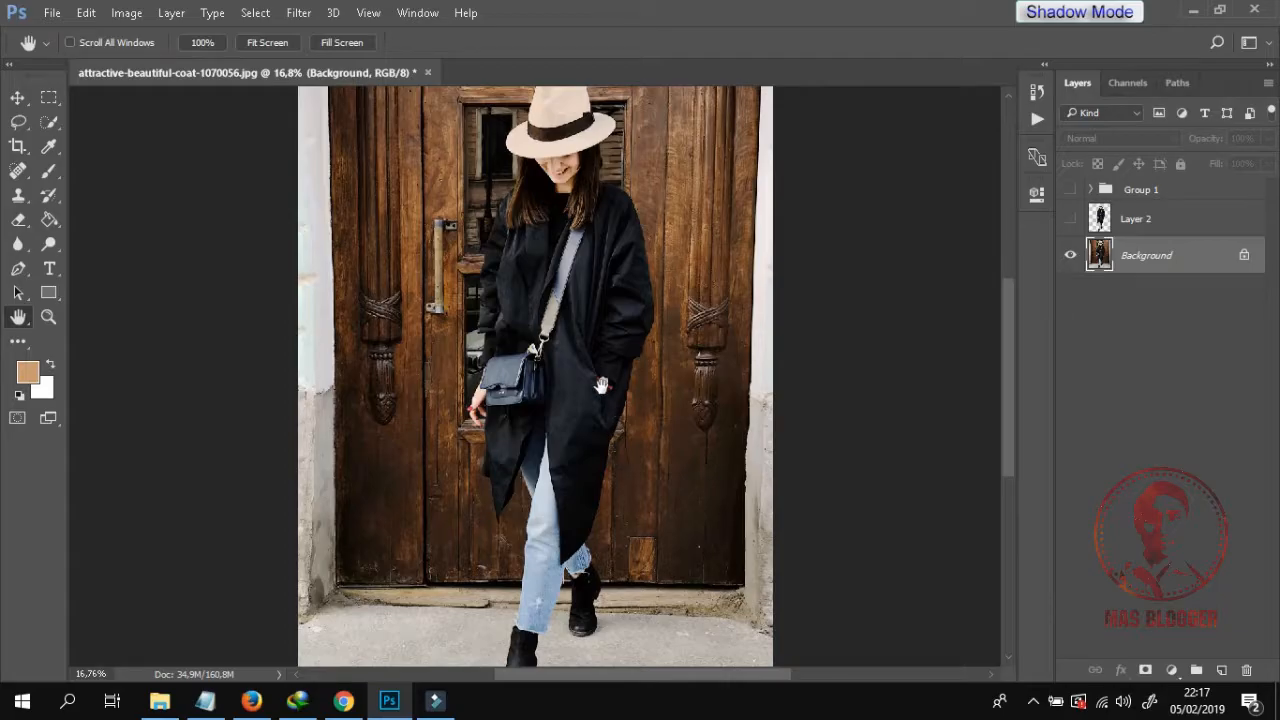
scroll(601, 385, down, 3)
scroll(601, 385, up, 3)
scroll(607, 363, down, 2)
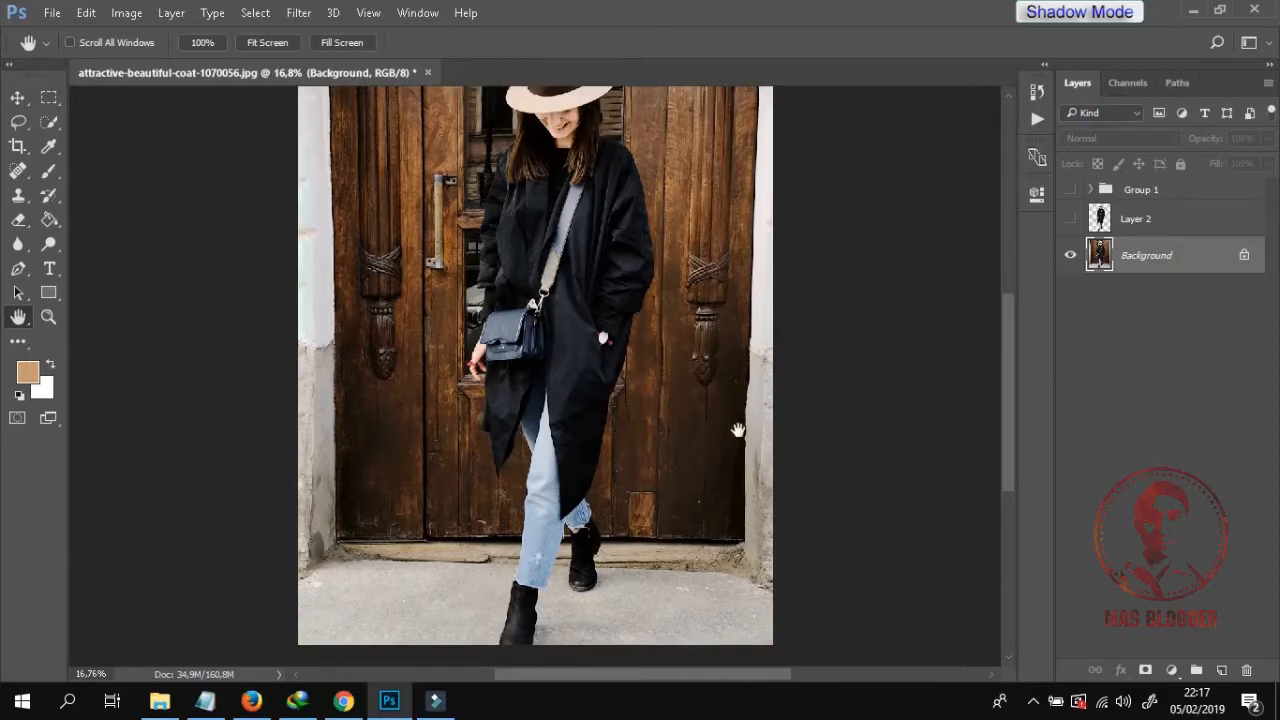
scroll(727, 428, up, 1)
scroll(727, 428, up, 2)
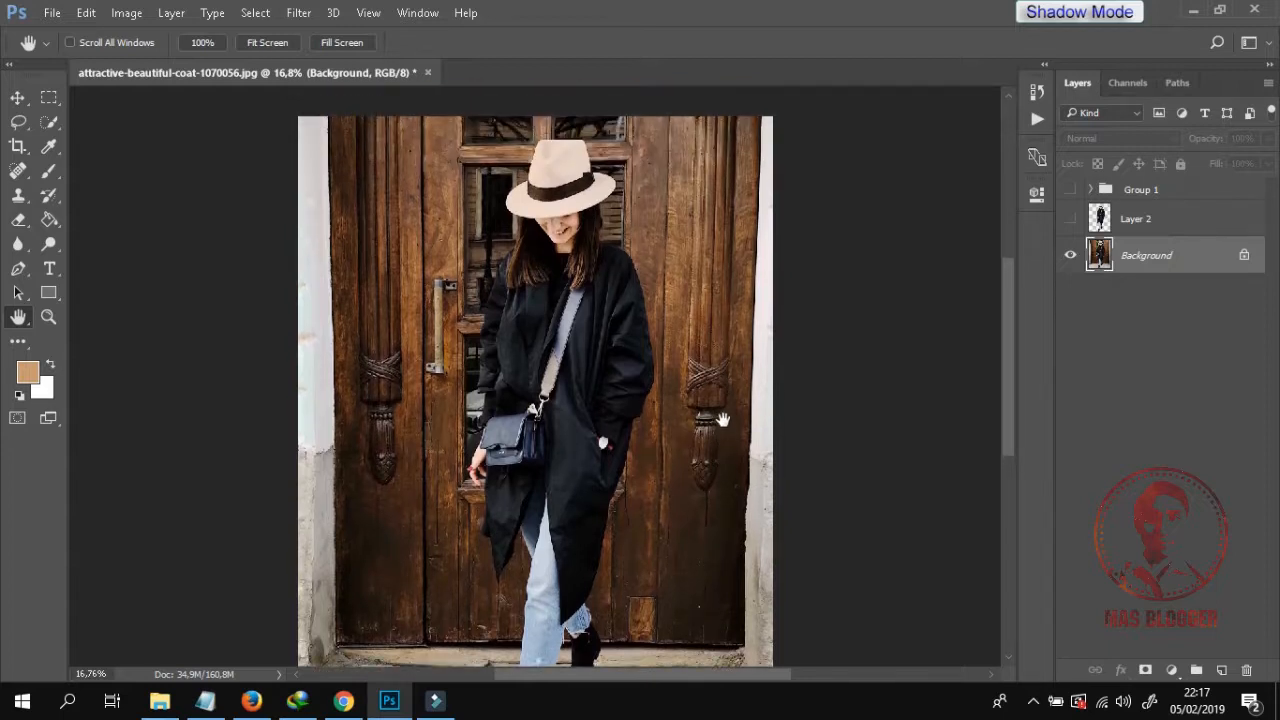
scroll(805, 358, down, 1)
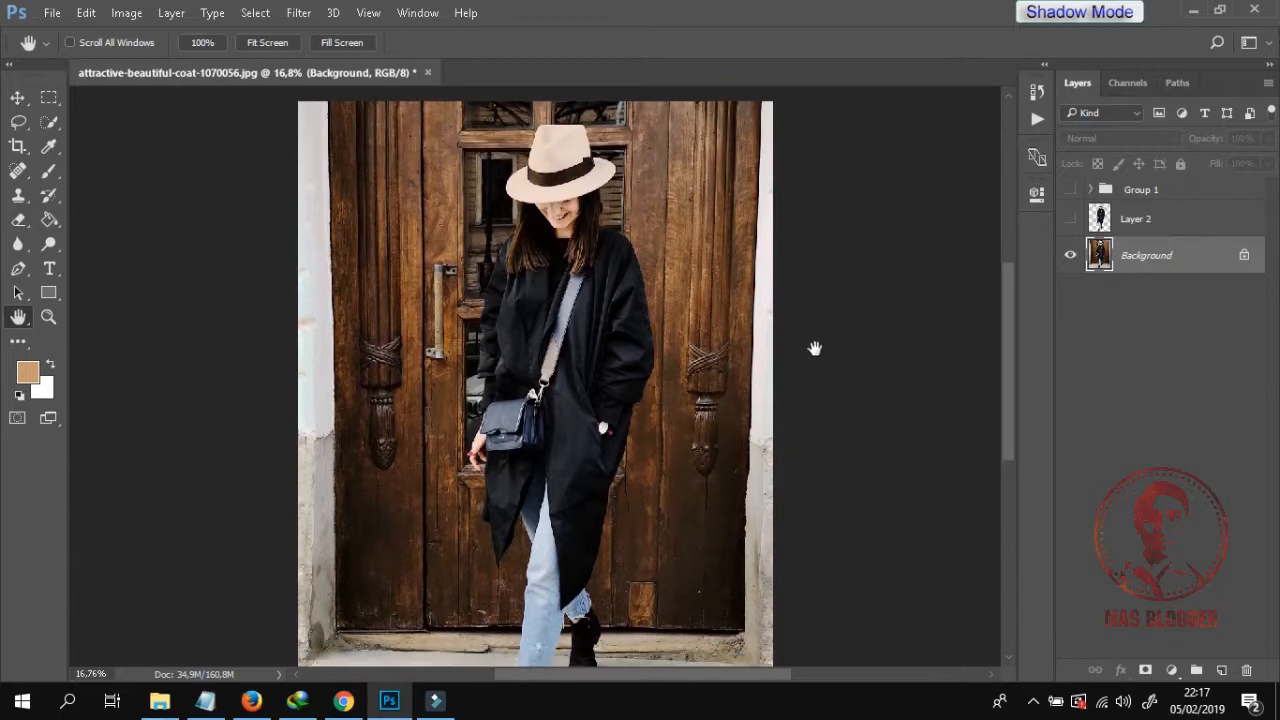
scroll(815, 348, up, 1)
scroll(815, 347, down, 2)
scroll(815, 347, down, 2)
scroll(815, 347, up, 3)
scroll(815, 347, down, 2)
scroll(815, 347, up, 2)
Add a Curves adjustment layer directly above the Background layer
click(1173, 670)
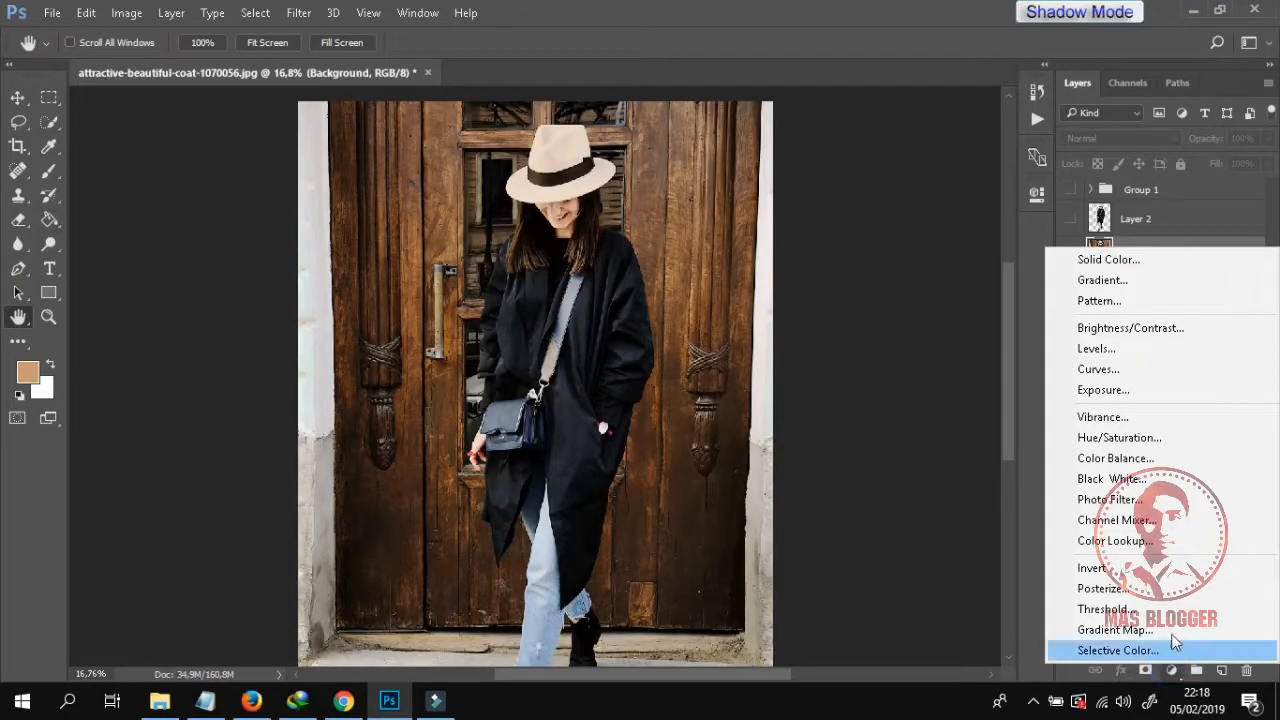
click(1098, 370)
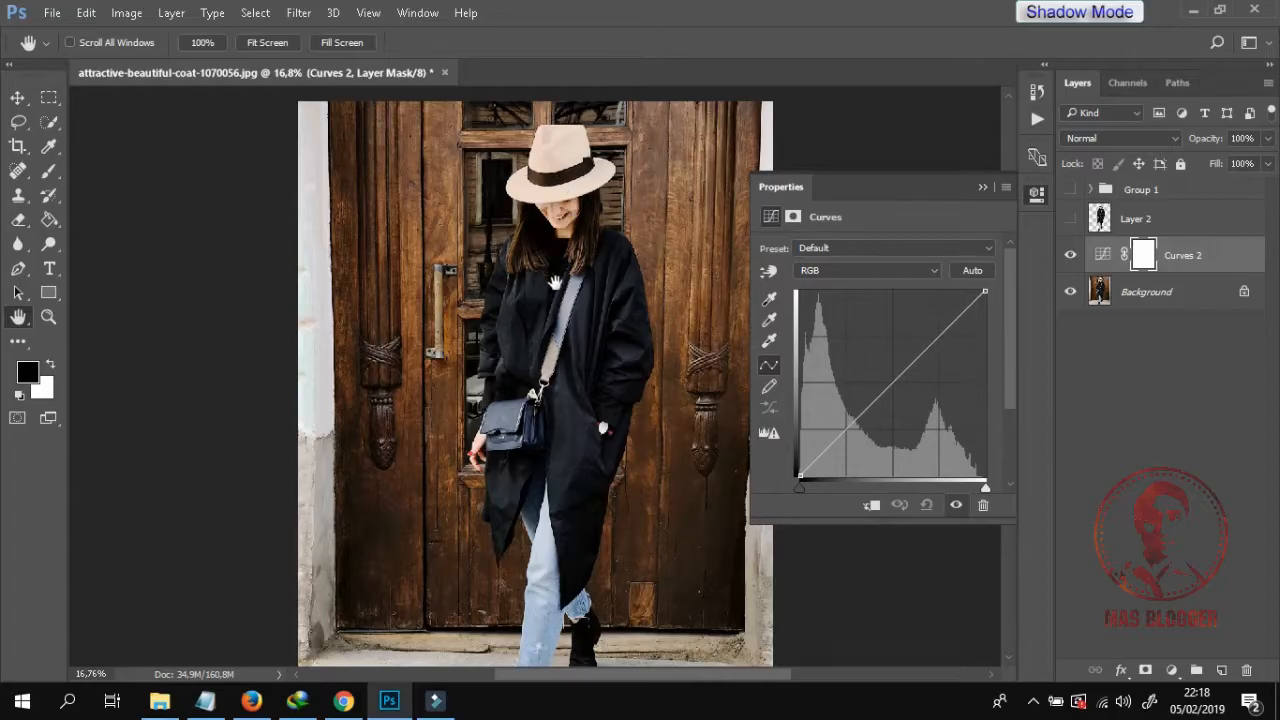
click(892, 383)
mouse_move(892, 383)
mouse_down()
mouse_move(855, 342)
mouse_move(869, 355)
mouse_move(866, 336)
mouse_move(841, 337)
mouse_move(886, 363)
mouse_move(874, 359)
mouse_move(912, 405)
mouse_move(897, 379)
mouse_up()
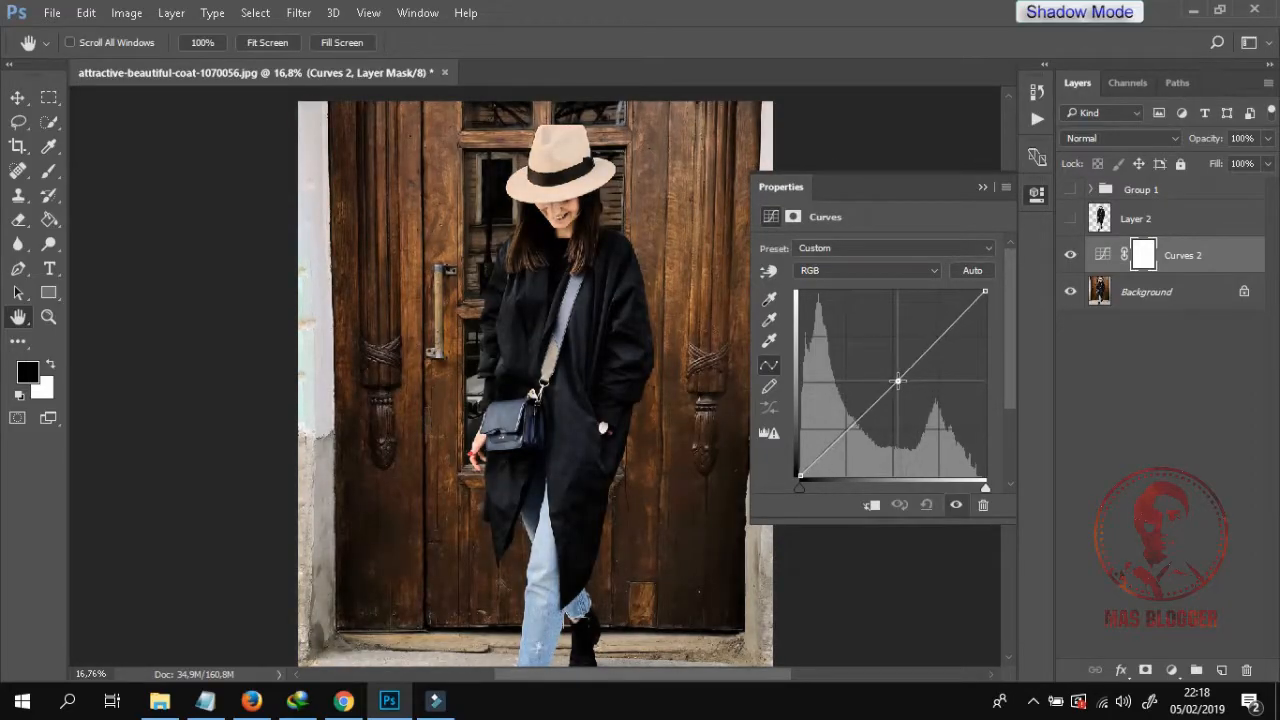
click(926, 505)
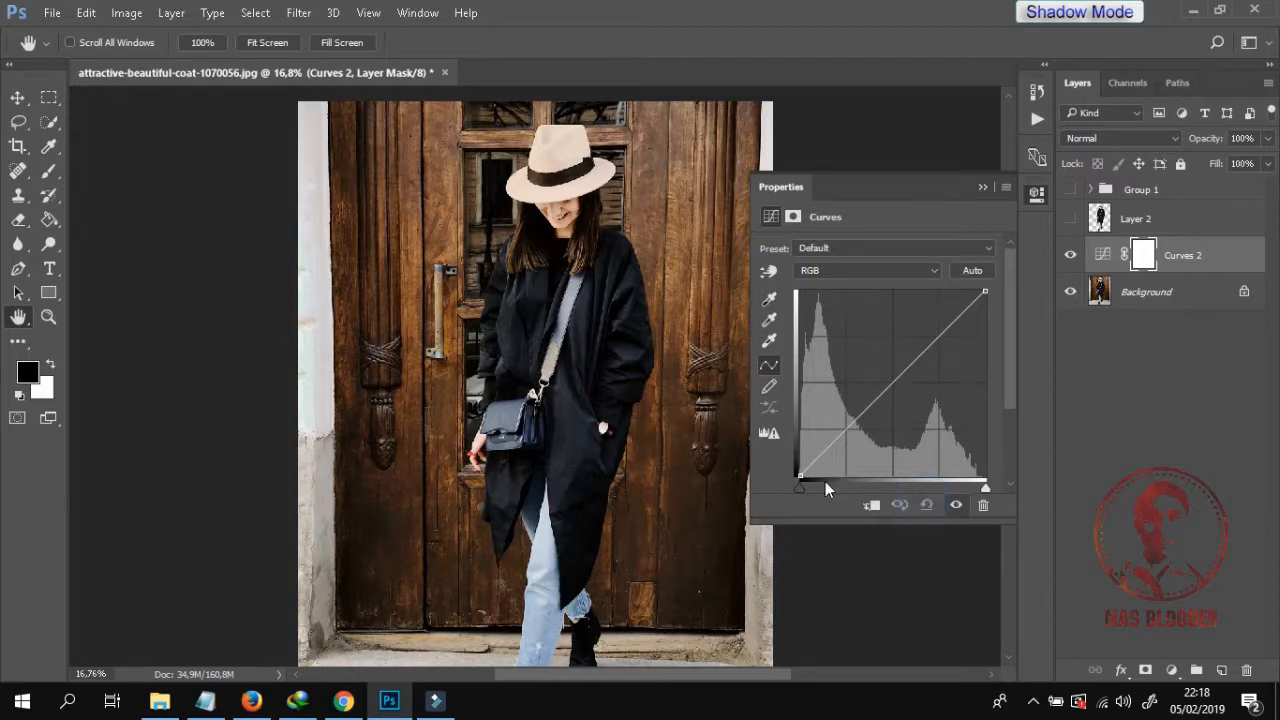
mouse_move(799, 476)
mouse_down()
mouse_move(800, 445)
mouse_move(800, 479)
mouse_move(845, 487)
mouse_move(790, 490)
mouse_up()
mouse_move(985, 291)
mouse_down()
mouse_move(944, 290)
mouse_move(985, 292)
mouse_move(988, 333)
mouse_move(987, 291)
mouse_up()
click(799, 476)
mouse_move(799, 476)
mouse_down()
mouse_move(841, 476)
mouse_move(795, 477)
mouse_up()
mouse_move(985, 290)
mouse_down()
mouse_move(904, 289)
mouse_move(987, 290)
mouse_up()
mouse_move(891, 384)
mouse_down()
mouse_move(876, 362)
mouse_move(903, 404)
mouse_move(899, 391)
mouse_up()
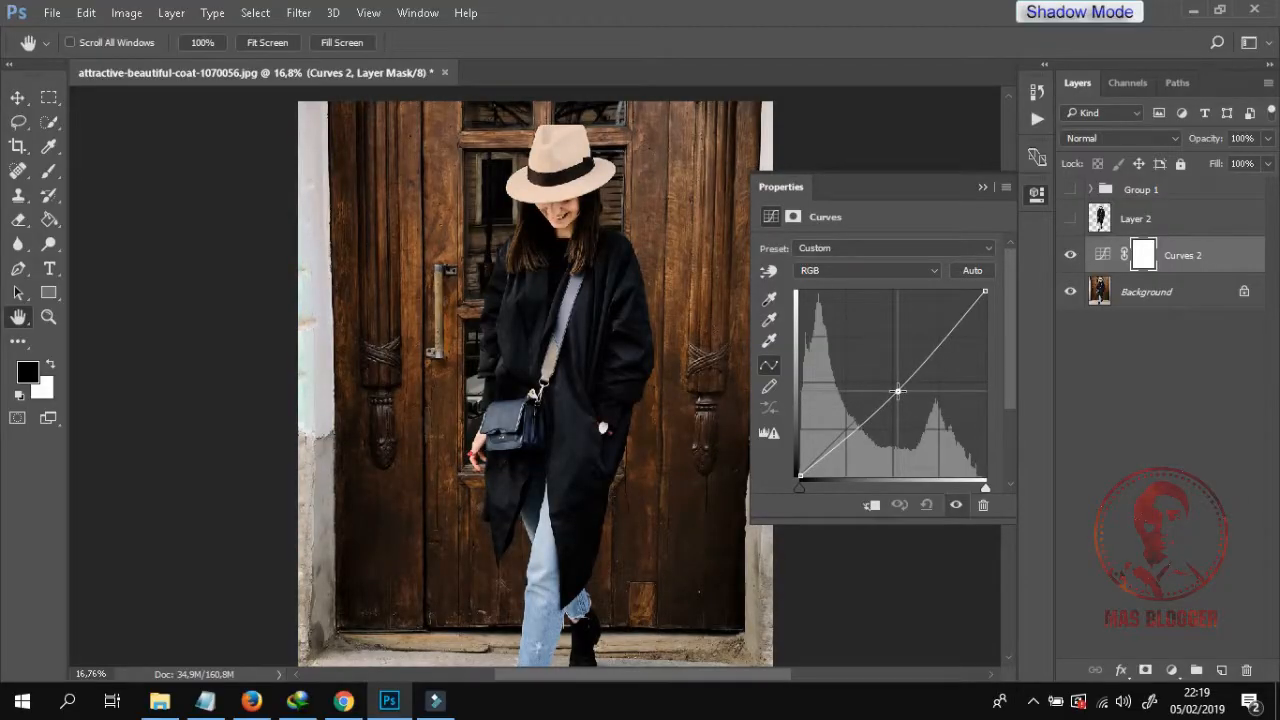
click(926, 506)
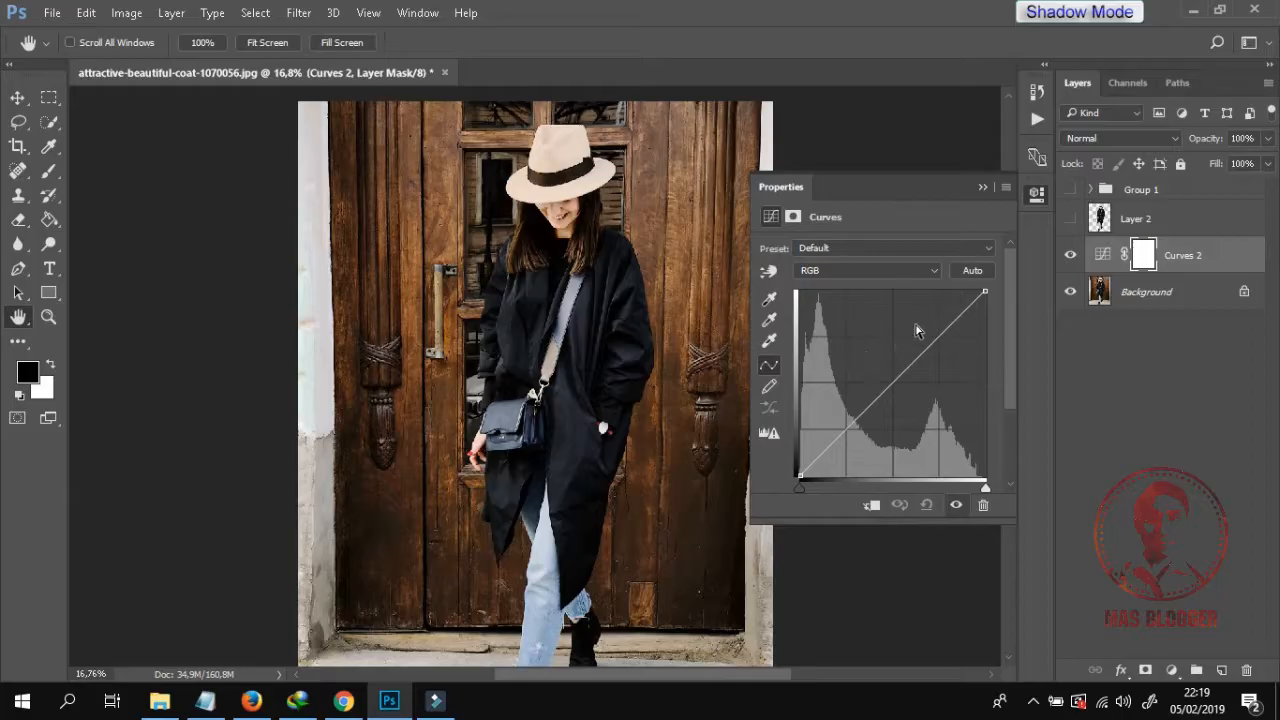
Raise the midtones of the Red channel curve slightly above the diagonal to warm the photo
click(934, 270)
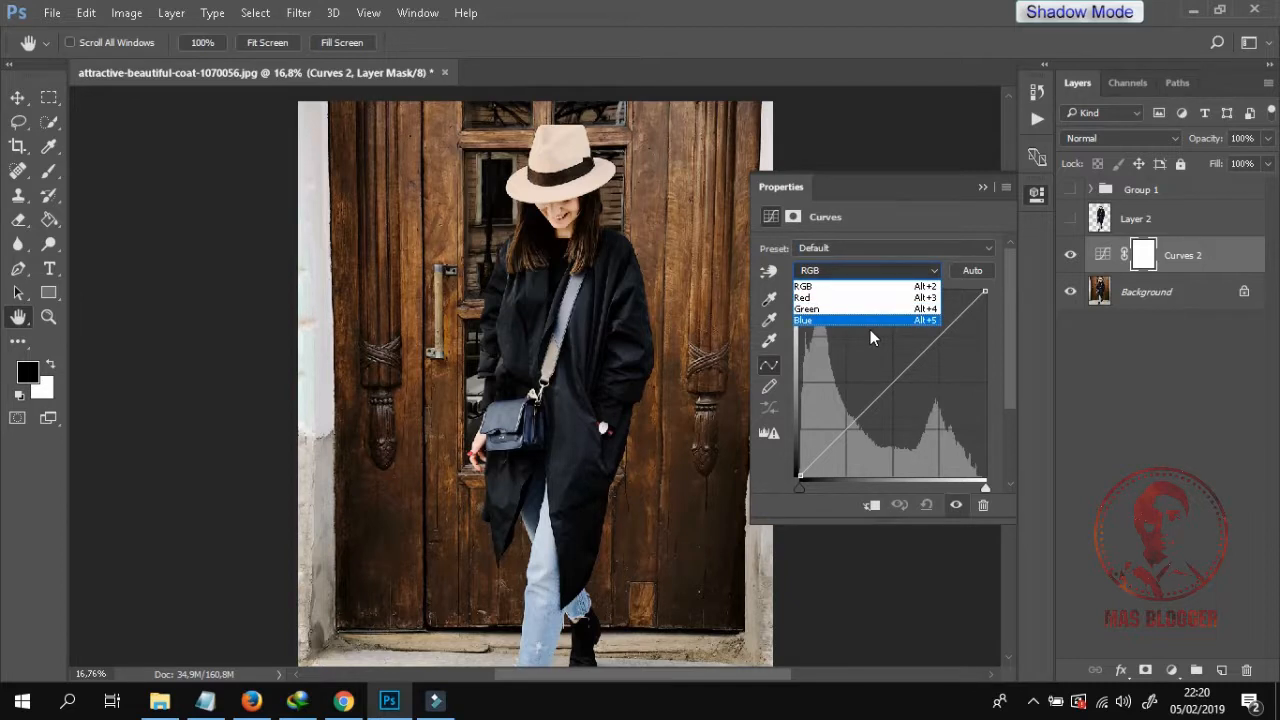
click(933, 186)
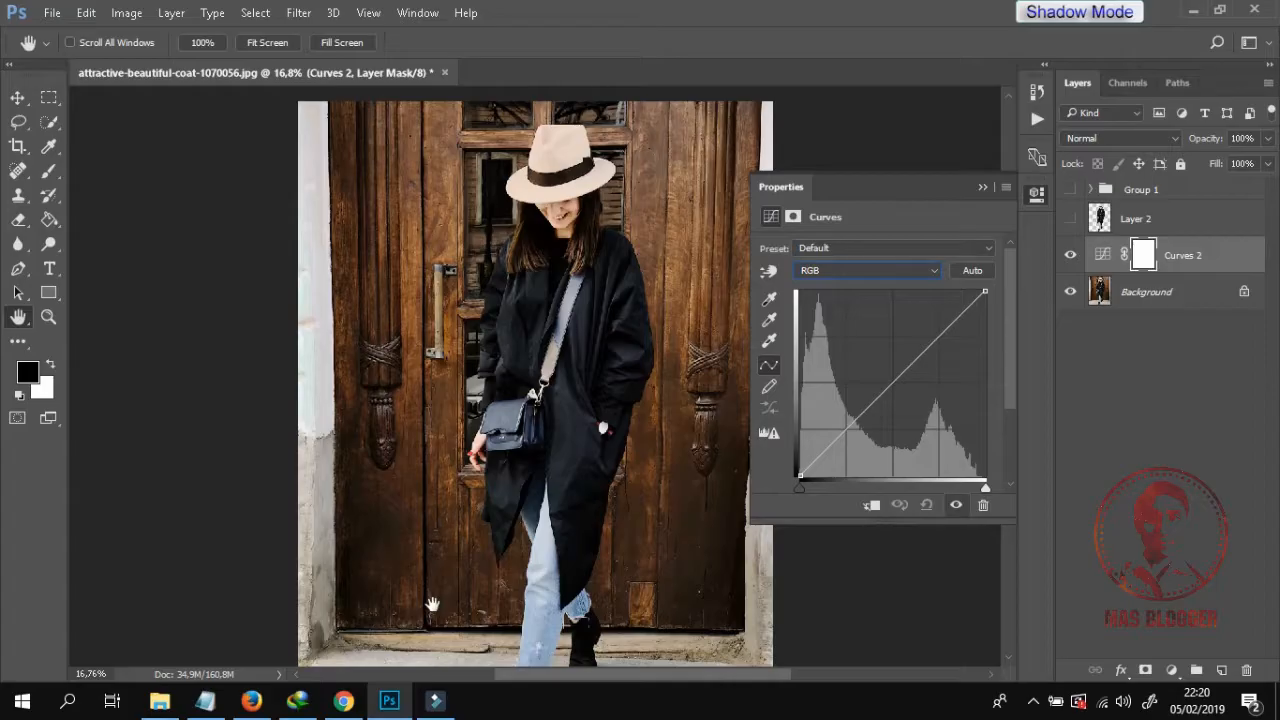
click(933, 273)
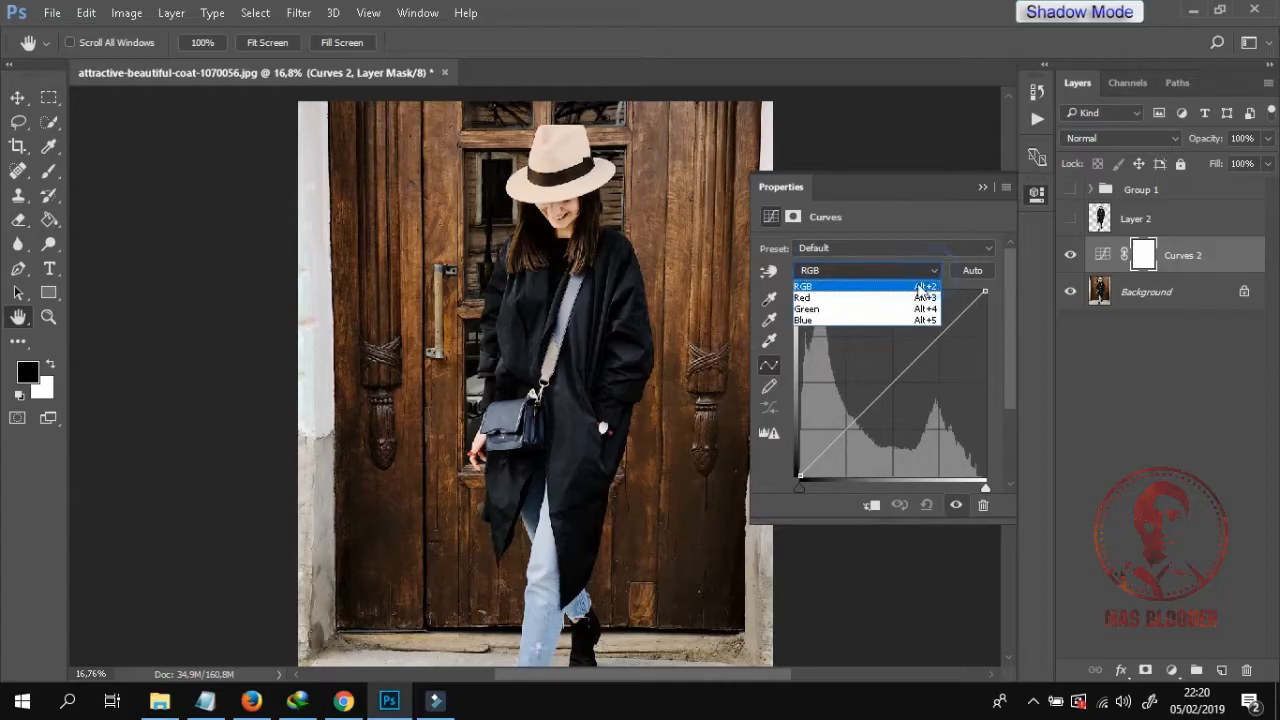
click(903, 298)
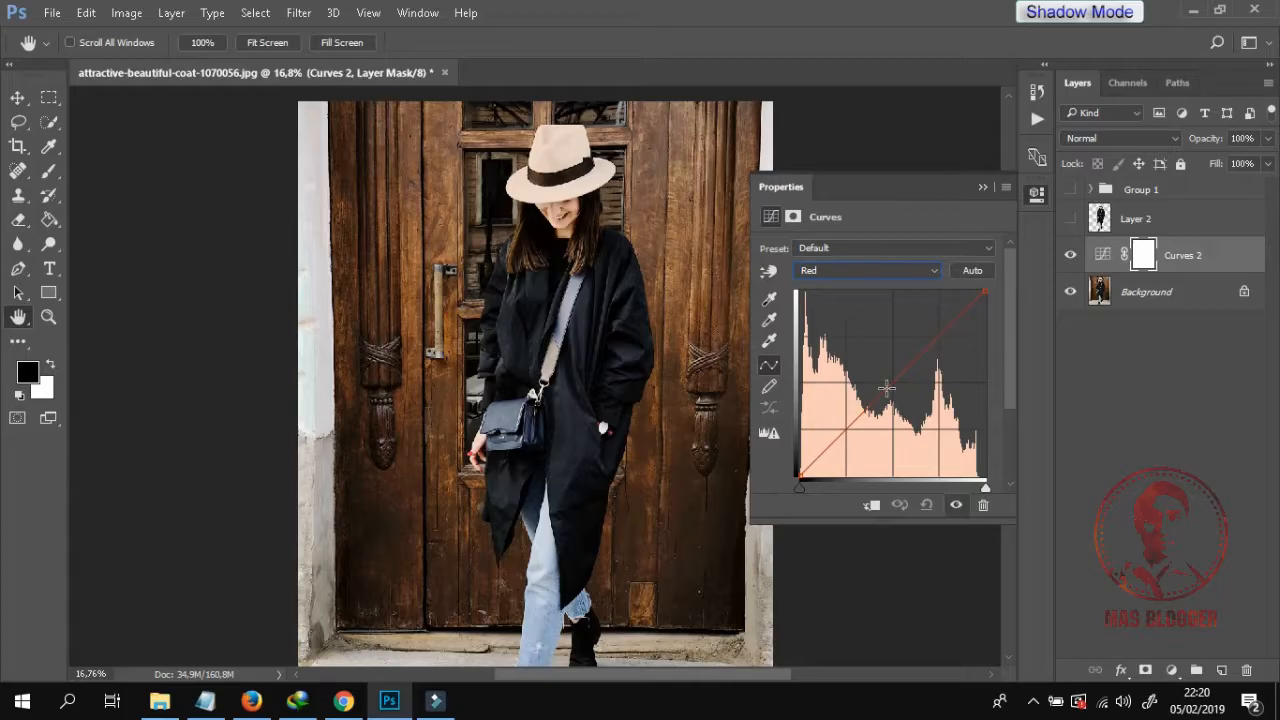
click(886, 387)
drag(886, 387, 873, 357)
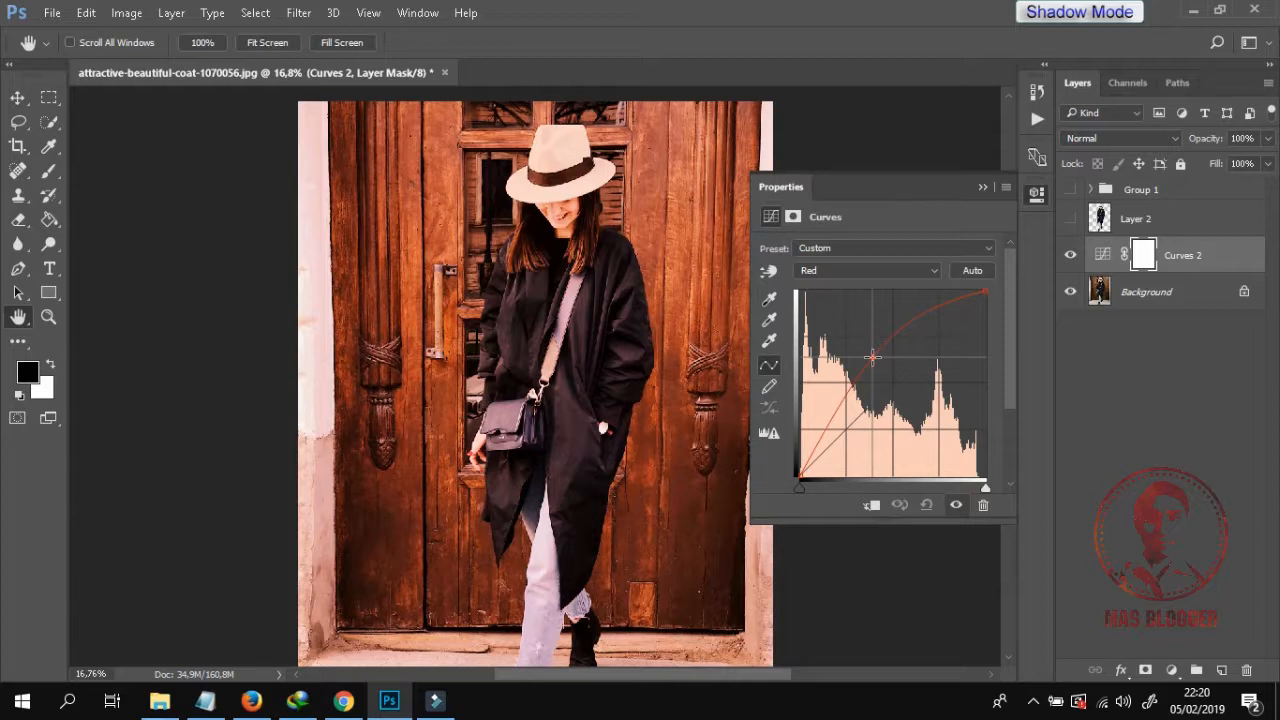
drag(873, 357, 900, 376)
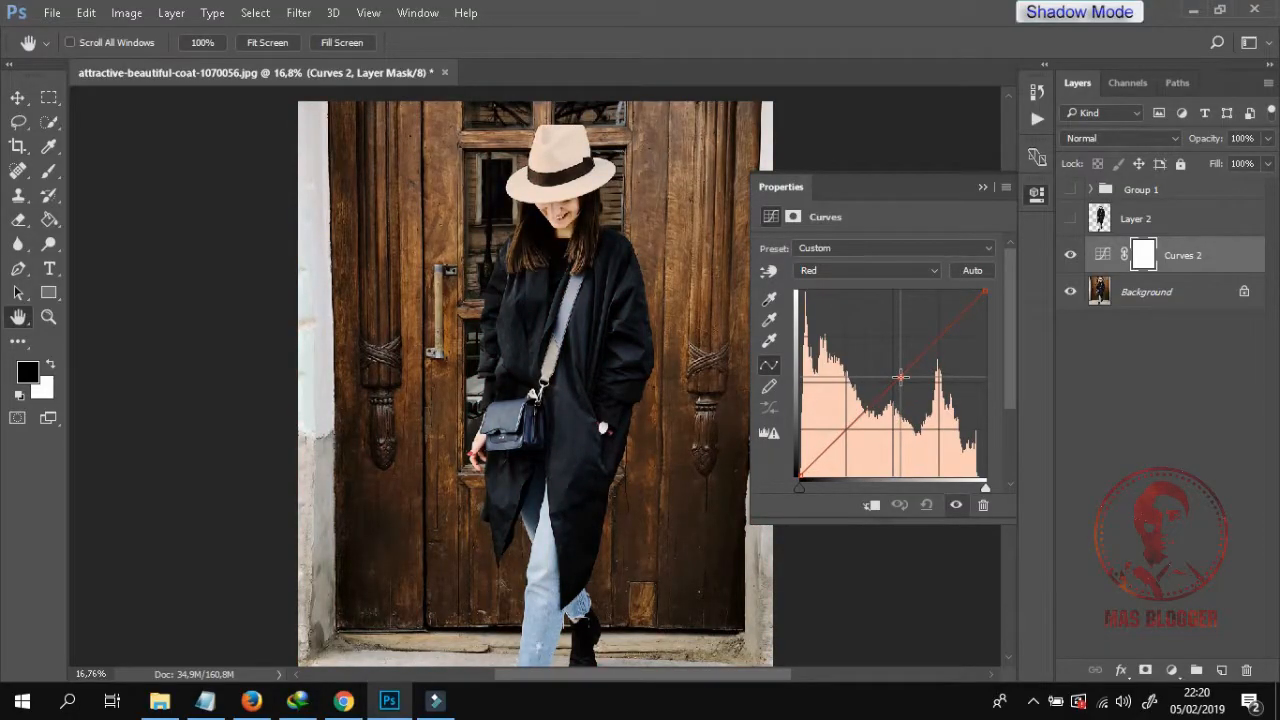
mouse_move(901, 377)
mouse_down()
mouse_move(897, 363)
mouse_move(885, 370)
mouse_up()
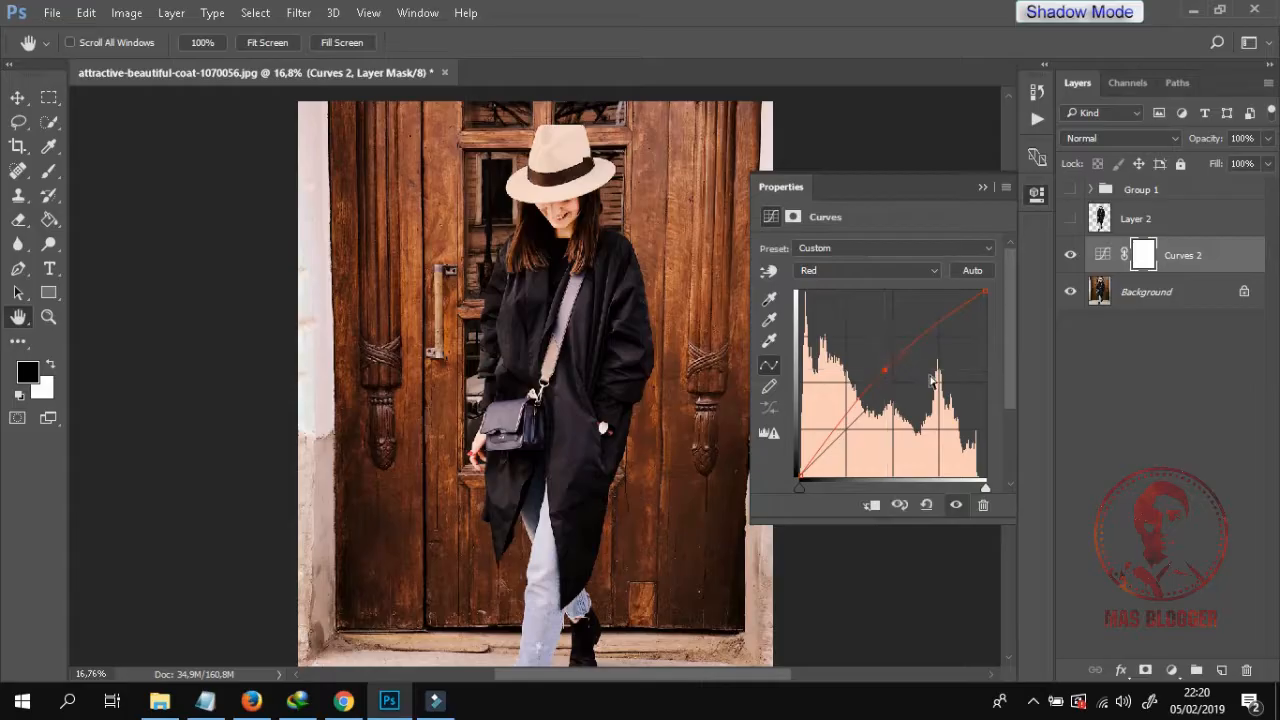
Add a midpoint to the Green channel curve and lower it slightly below the diagonal for a magenta tint
click(933, 271)
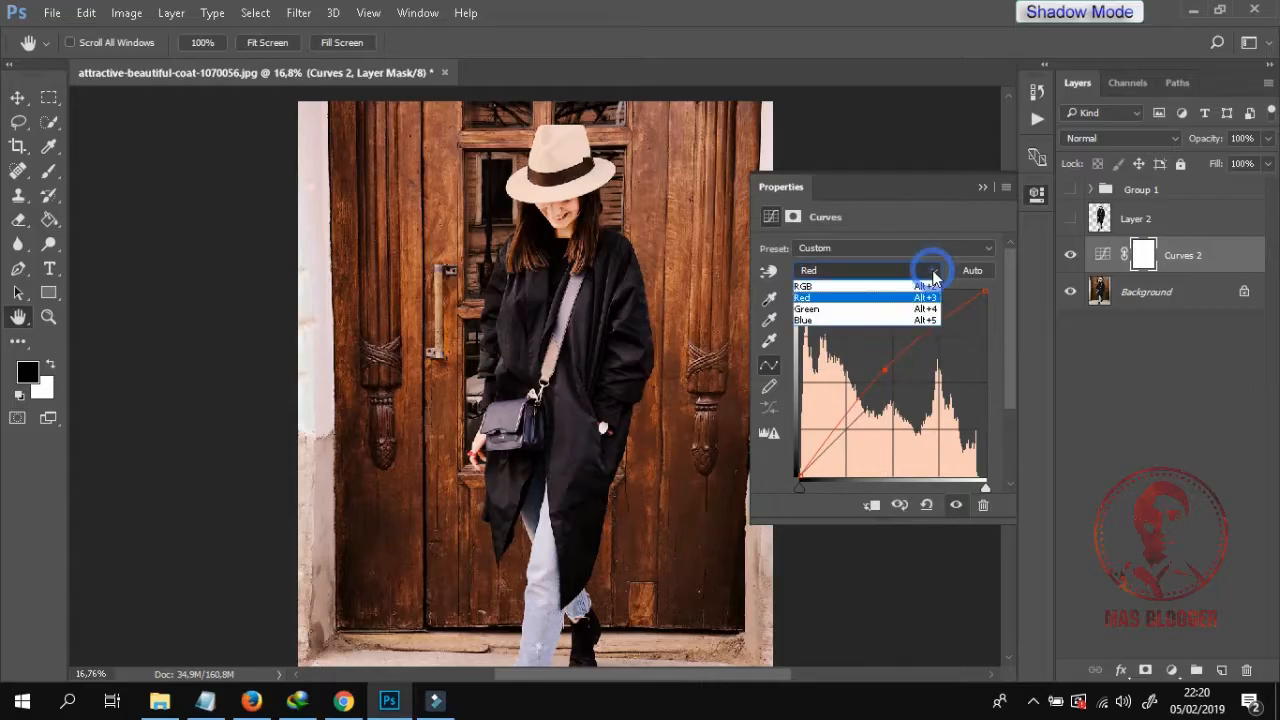
click(899, 308)
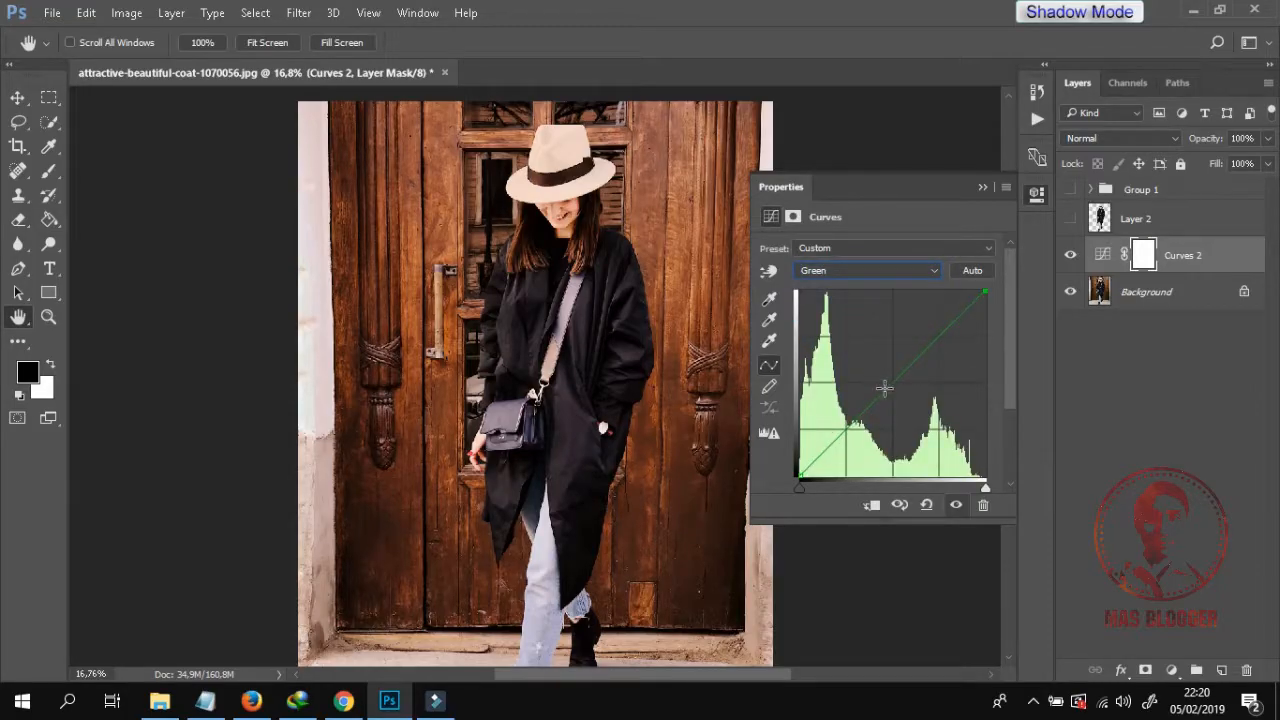
click(892, 385)
drag(891, 385, 873, 351)
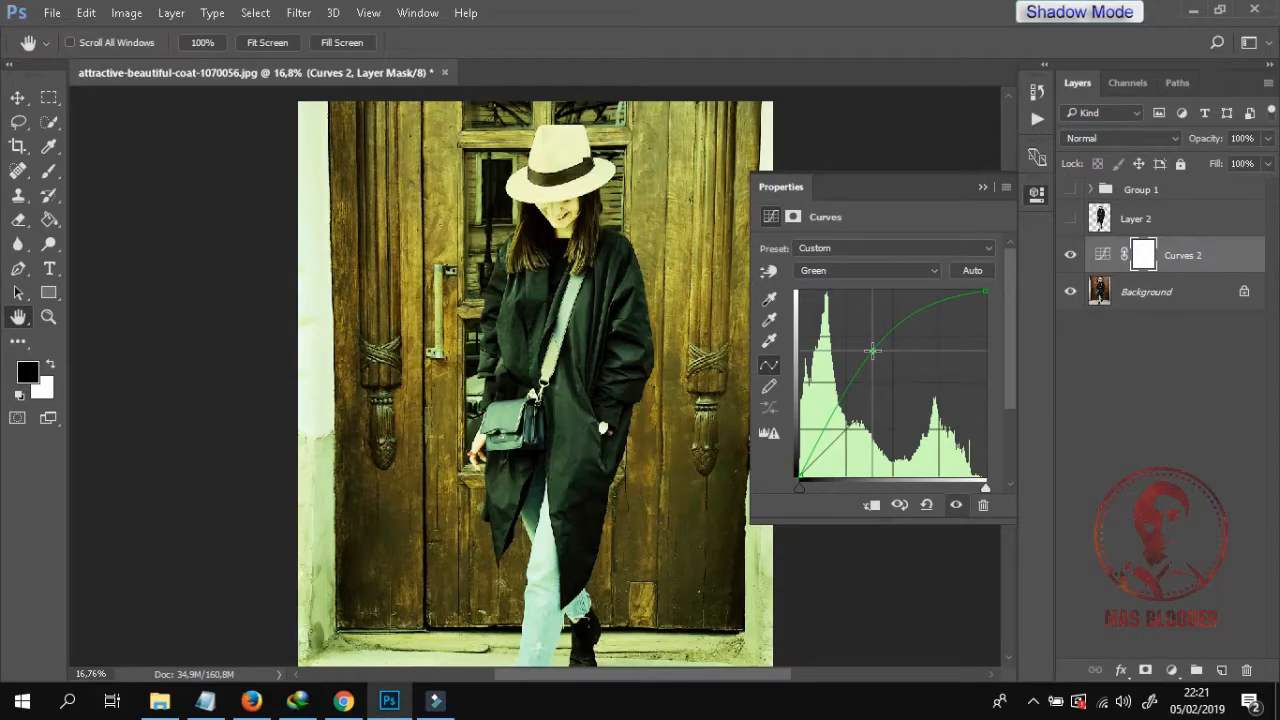
drag(873, 351, 900, 377)
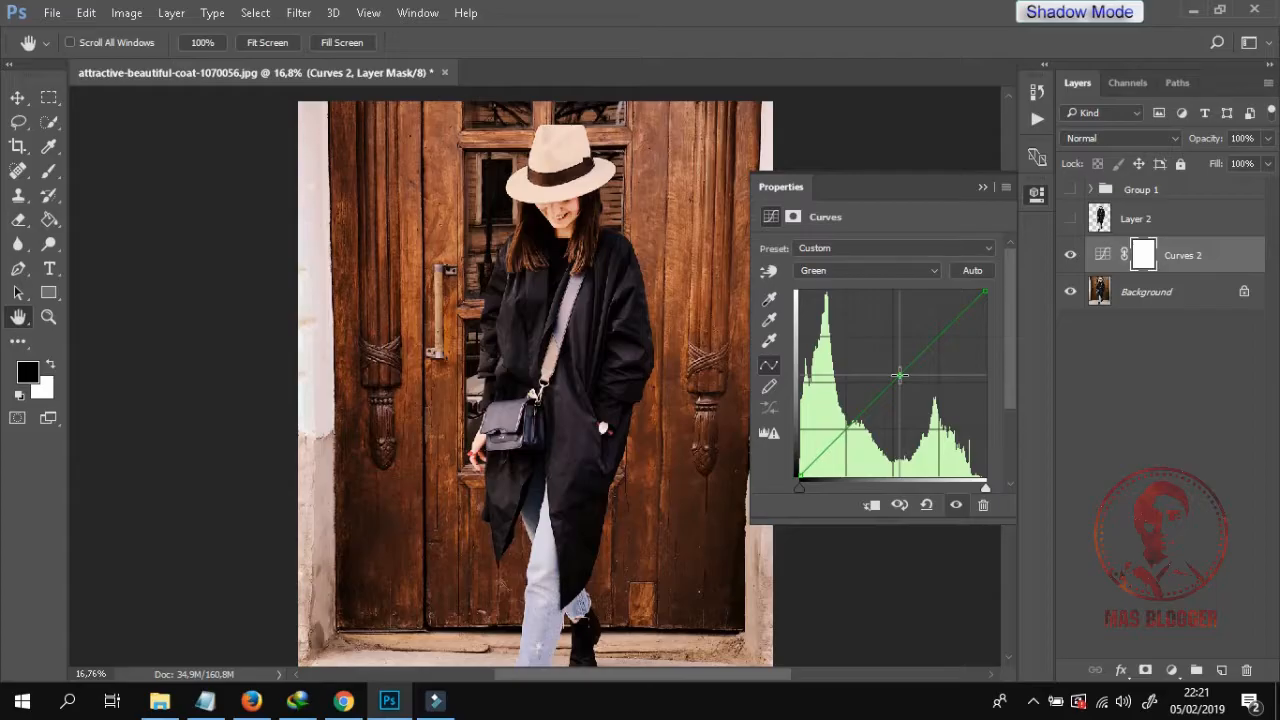
drag(900, 376, 898, 377)
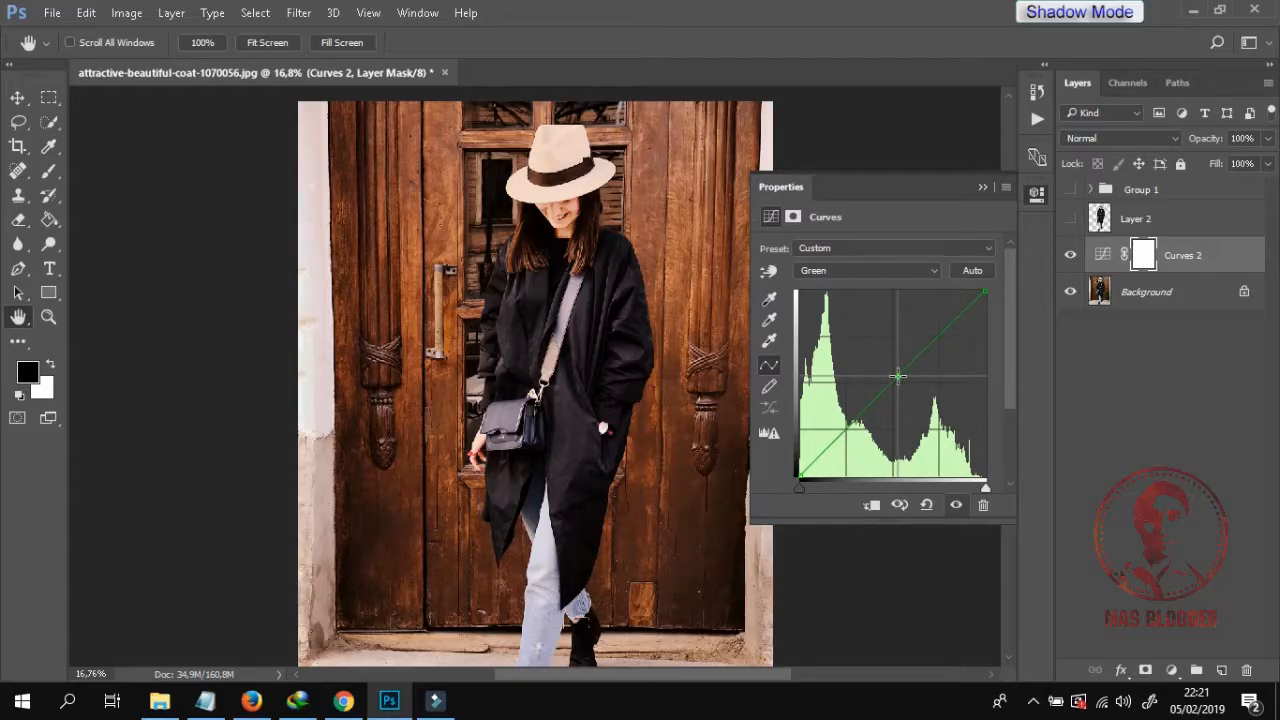
drag(898, 377, 908, 383)
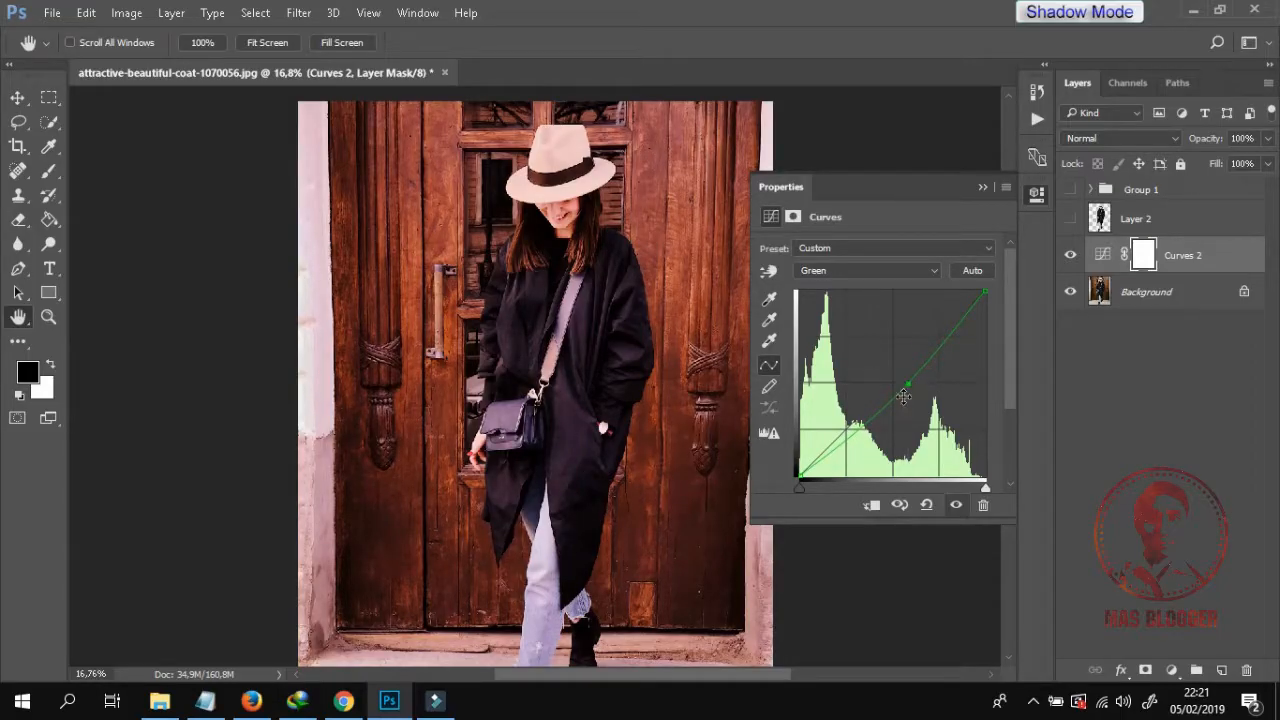
Raise the midtones of the Blue channel curve moderately above the diagonal and collapse the curve settings
click(934, 271)
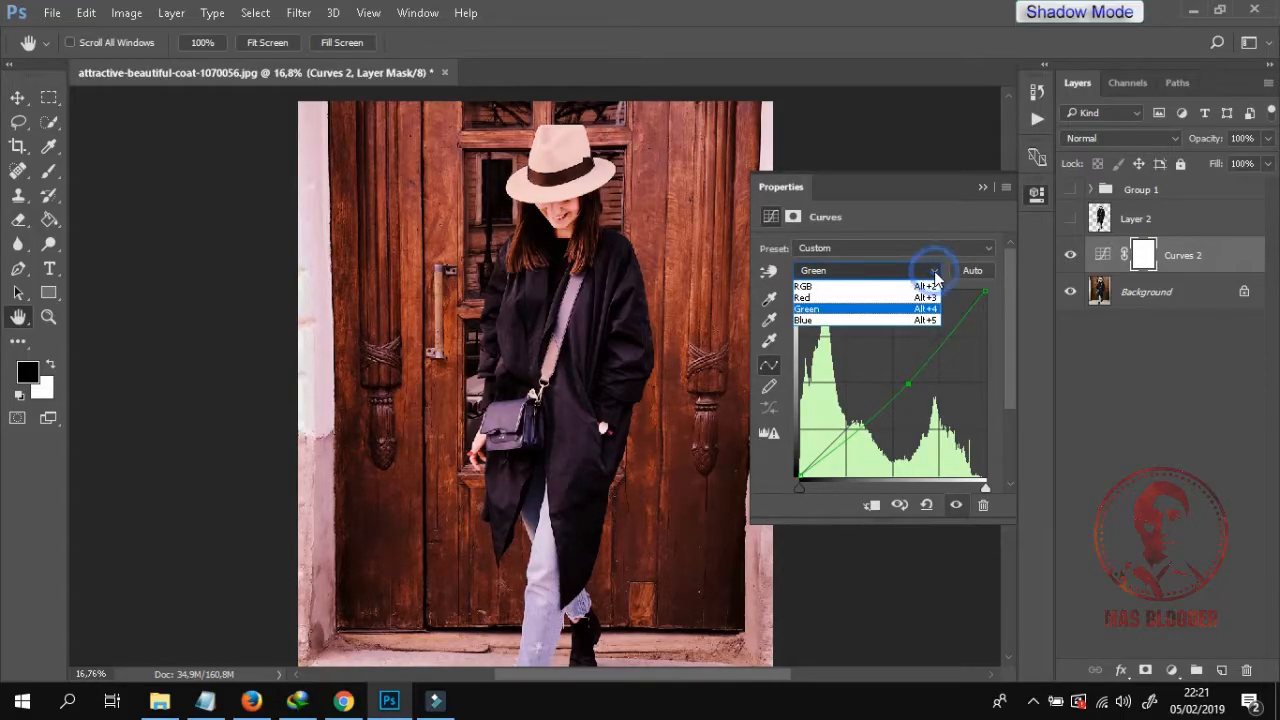
click(902, 320)
mouse_move(895, 383)
mouse_down()
mouse_move(861, 324)
mouse_move(886, 380)
mouse_move(920, 407)
mouse_move(890, 362)
mouse_move(894, 372)
mouse_up()
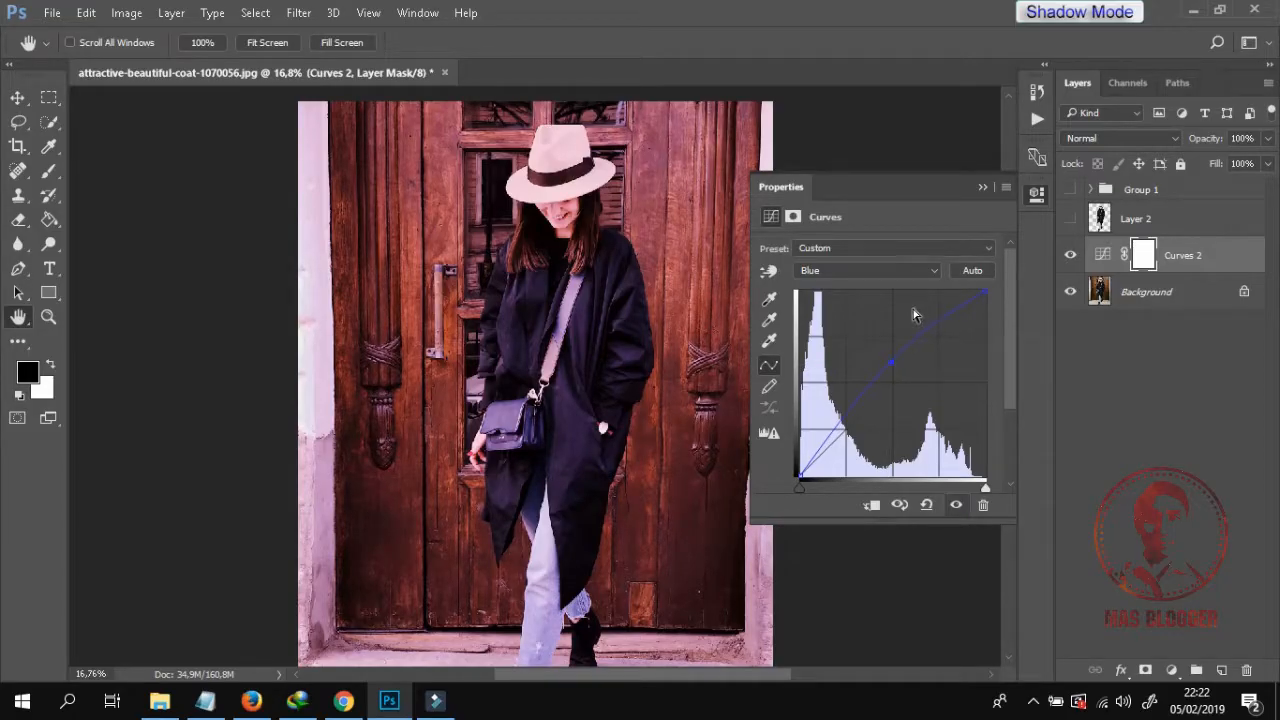
scroll(640, 376, down, 1)
scroll(640, 376, down, 1)
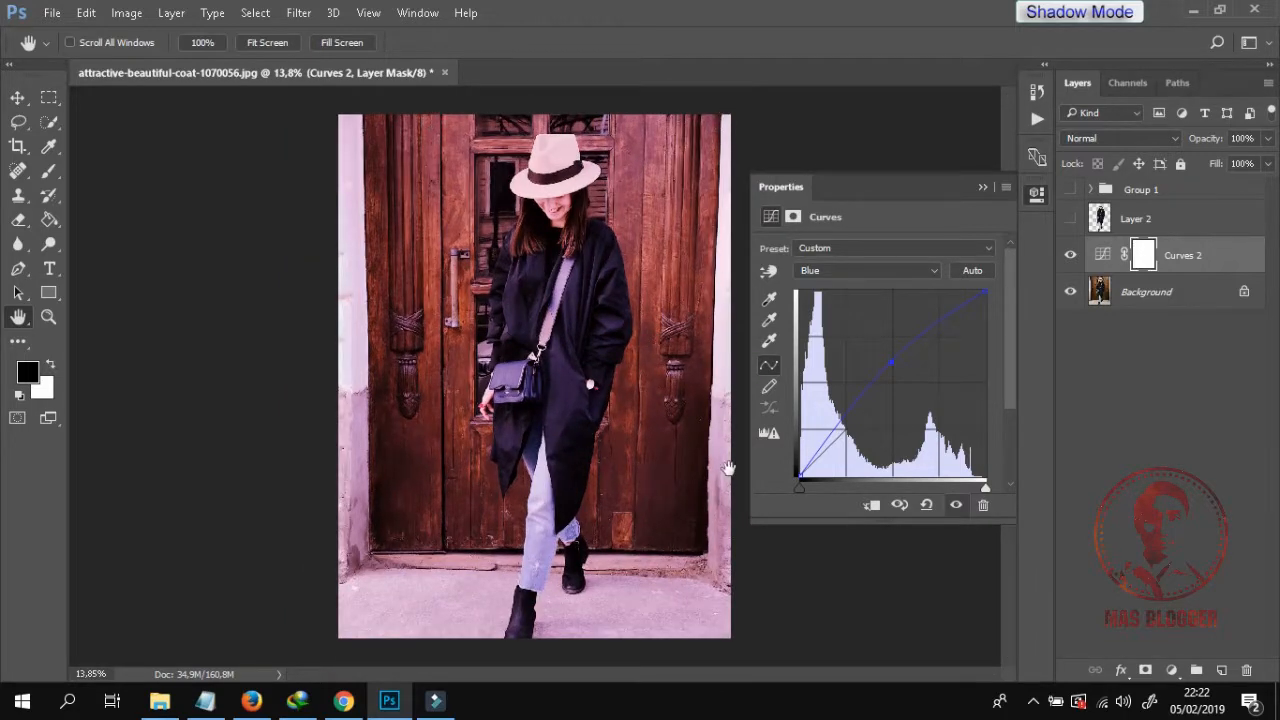
click(981, 189)
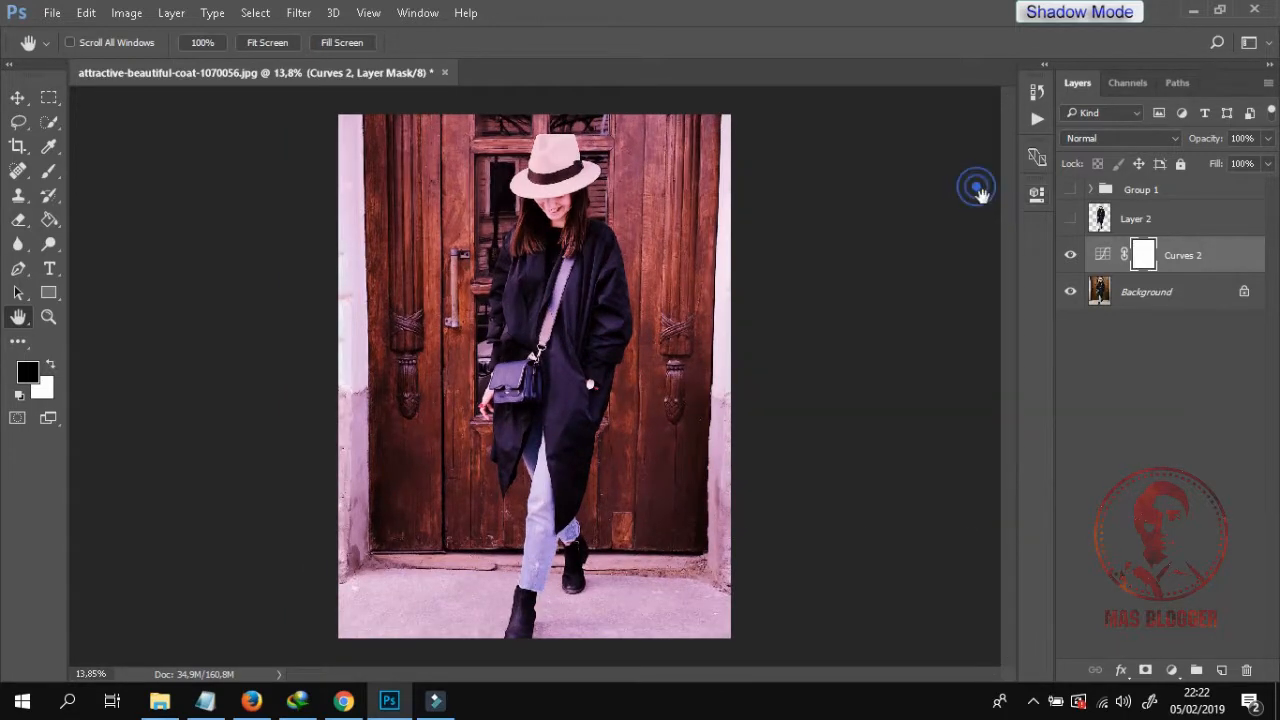
Compare the photo with and without the Curves adjustment, finishing with the adjustment layer hidden
click(1070, 255)
click(1070, 256)
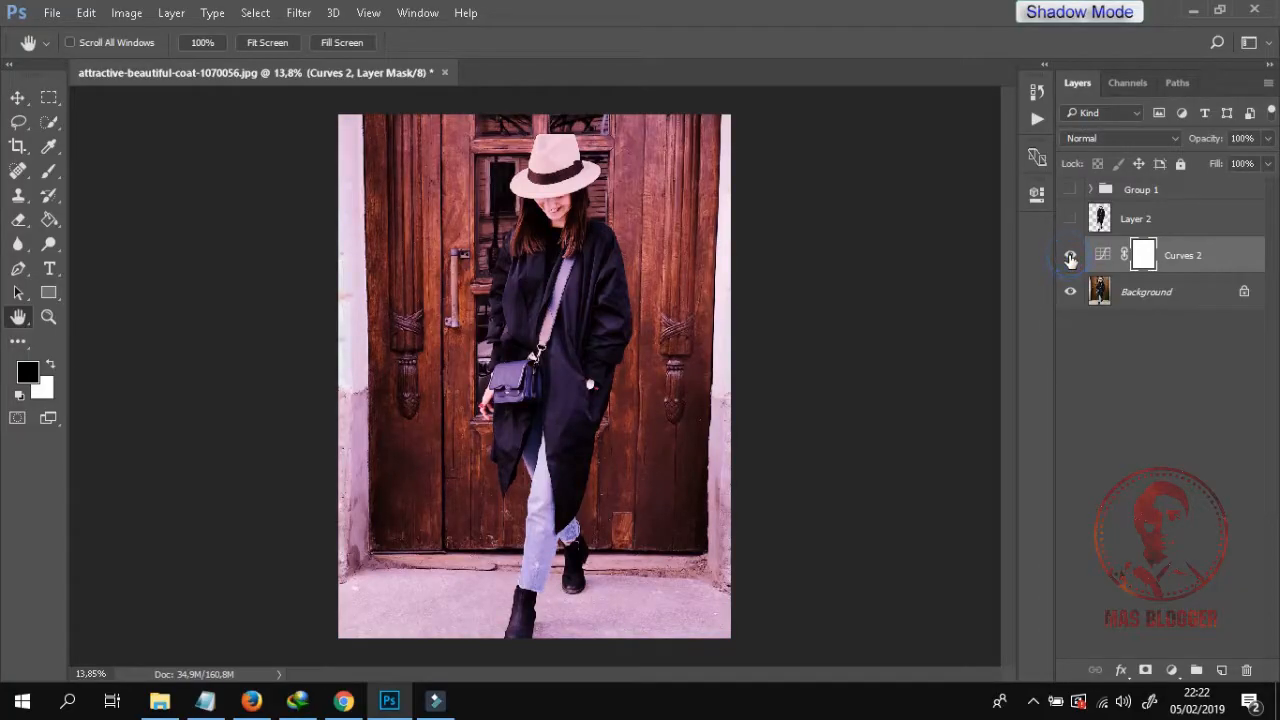
click(1070, 256)
click(1070, 256)
click(1070, 257)
click(1070, 255)
View the cut-out woman on Layer 2 by itself, and return to showing only the Background layer
click(1070, 218)
click(1070, 291)
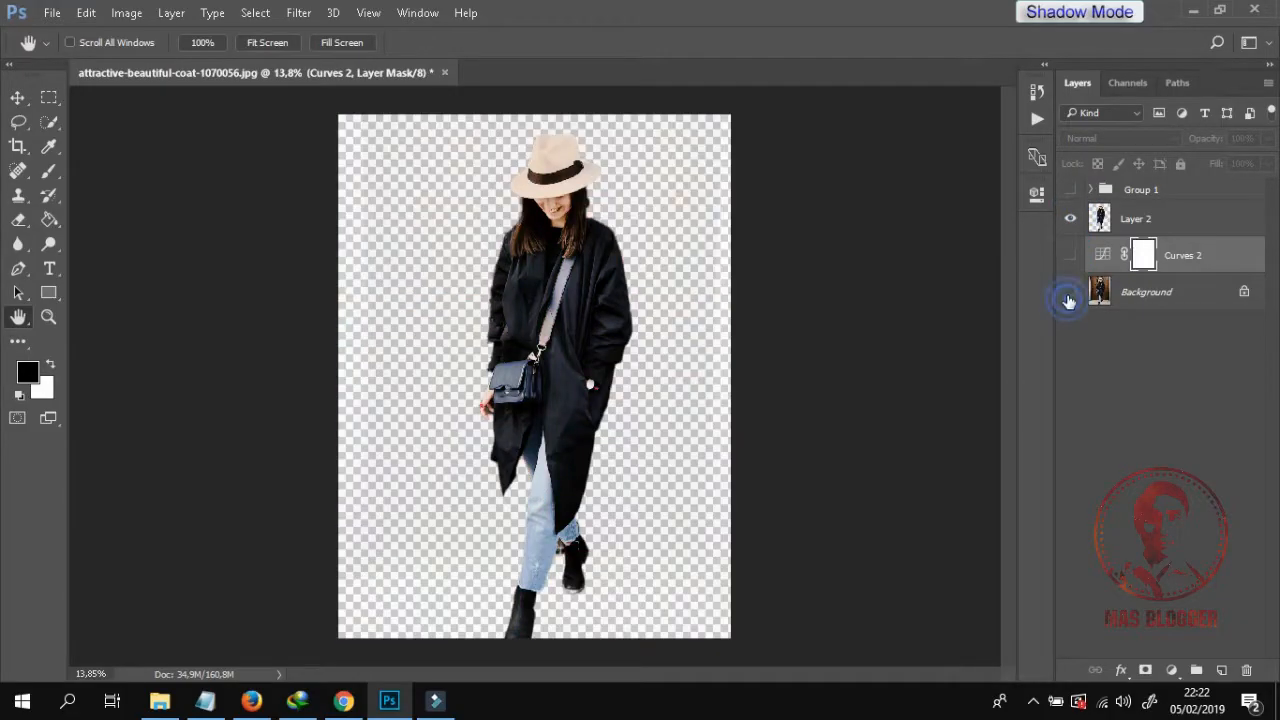
click(1070, 291)
click(1070, 218)
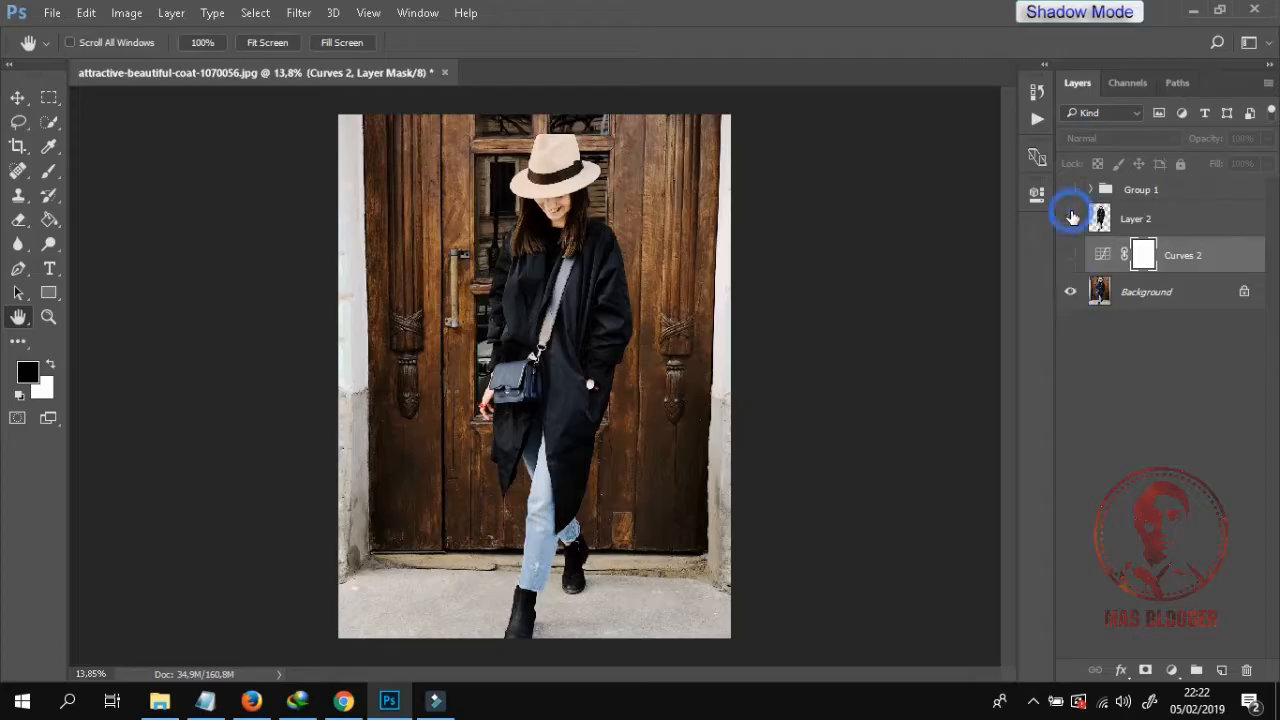
Show only Layer 2 and load the outline of the cut-out woman as a selection
click(1070, 218)
click(1070, 291)
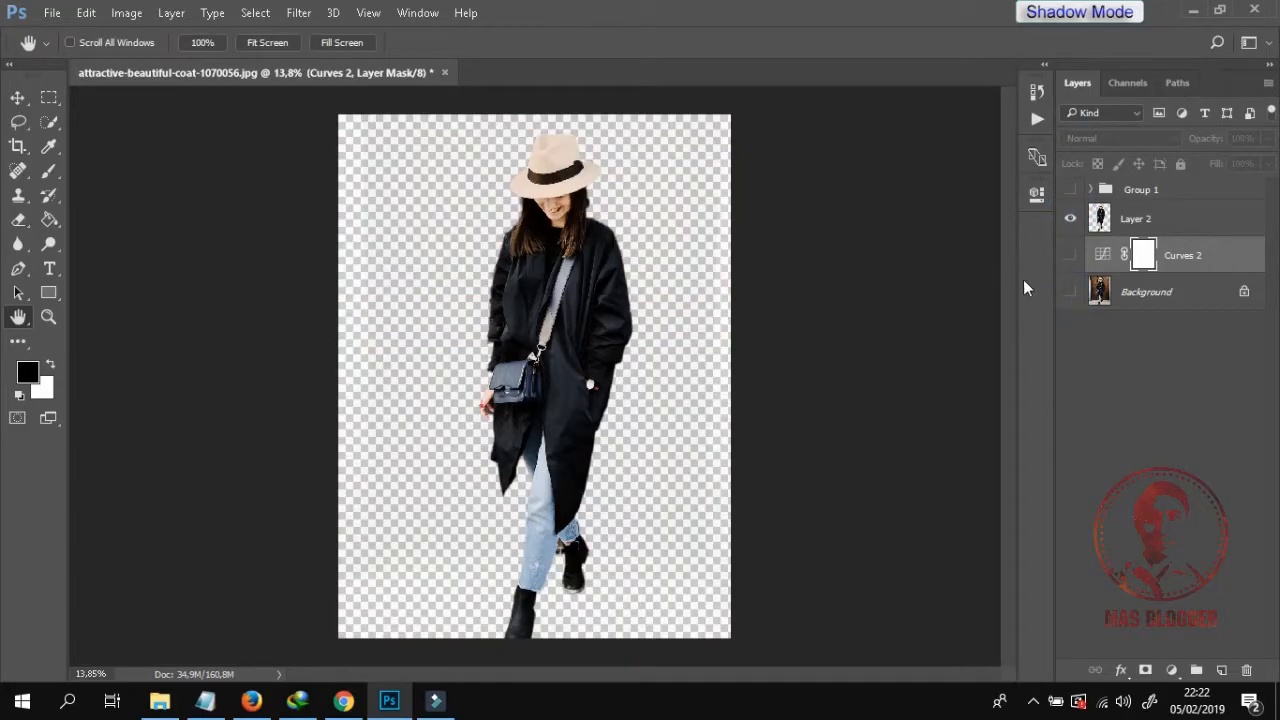
ctrl+click(1101, 221)
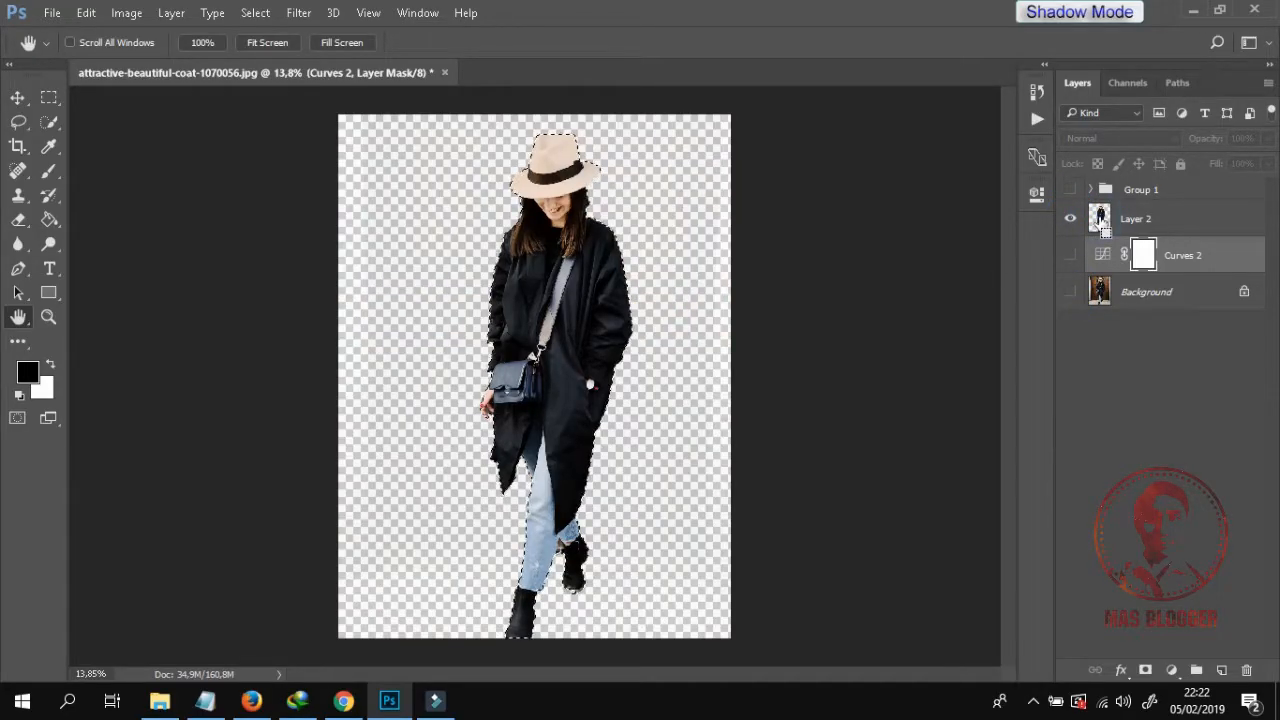
scroll(562, 336, up, 3)
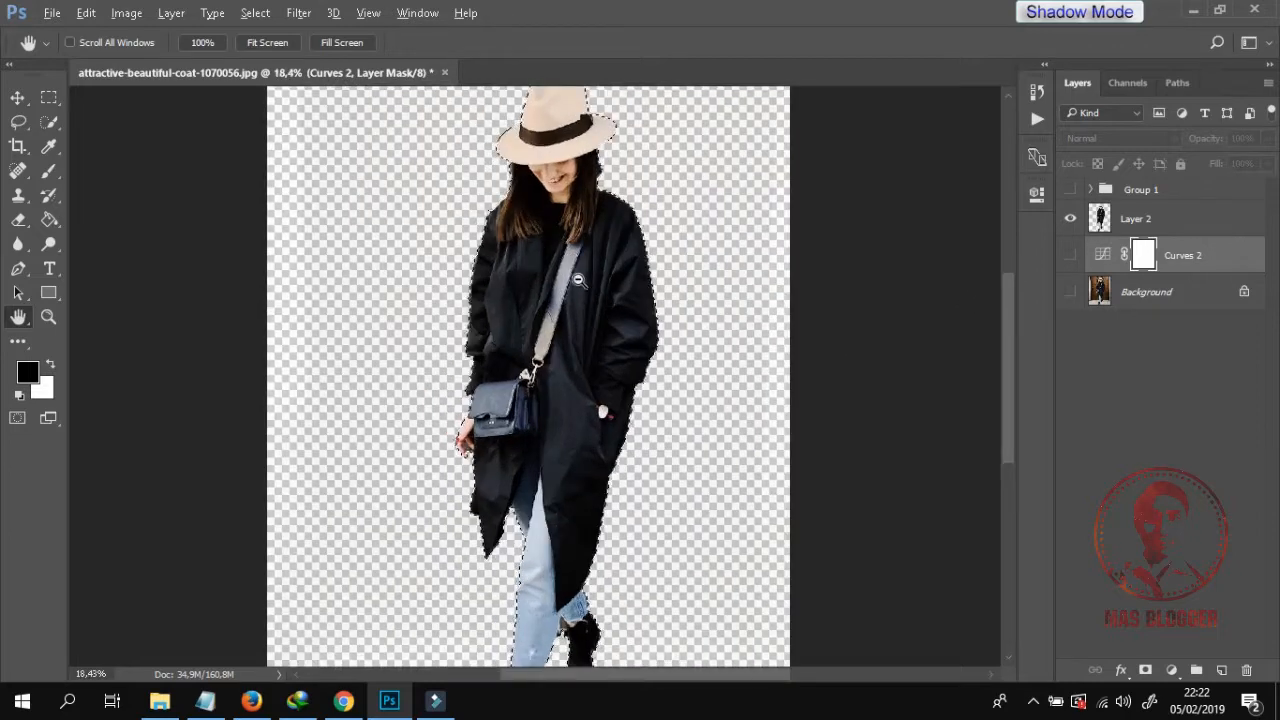
scroll(562, 336, down, 4)
scroll(562, 336, up, 3)
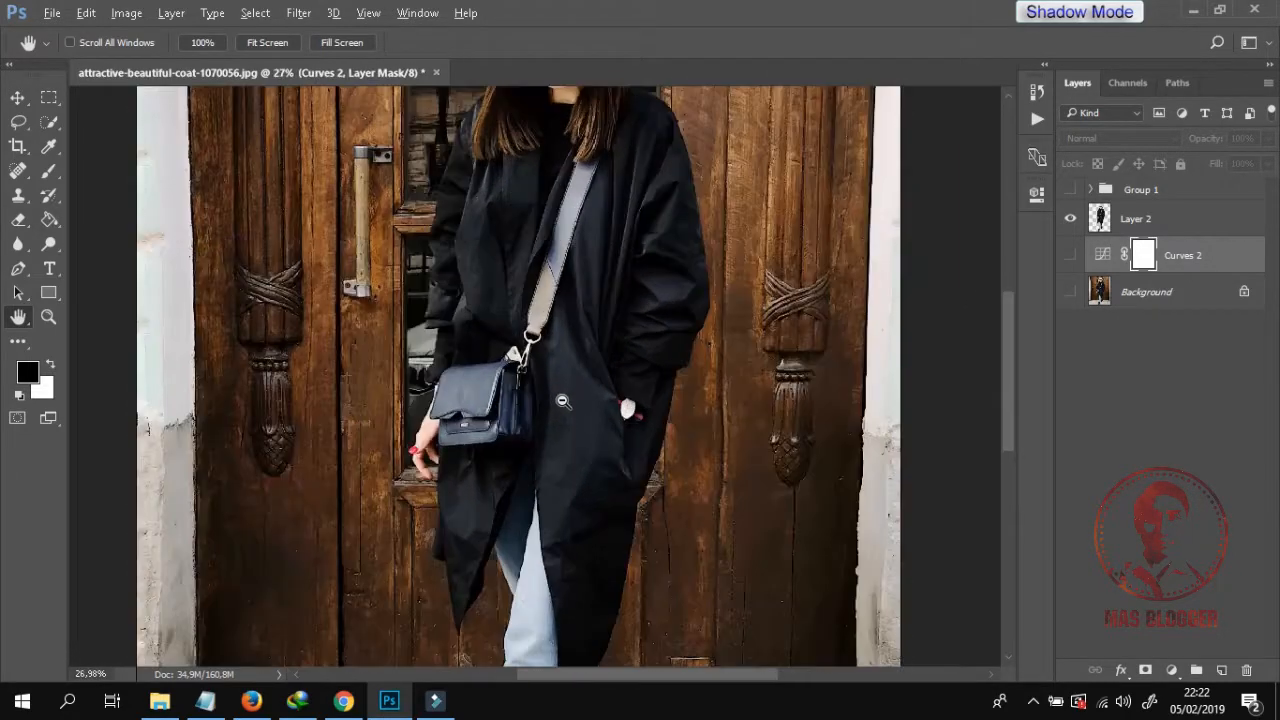
scroll(562, 401, down, 3)
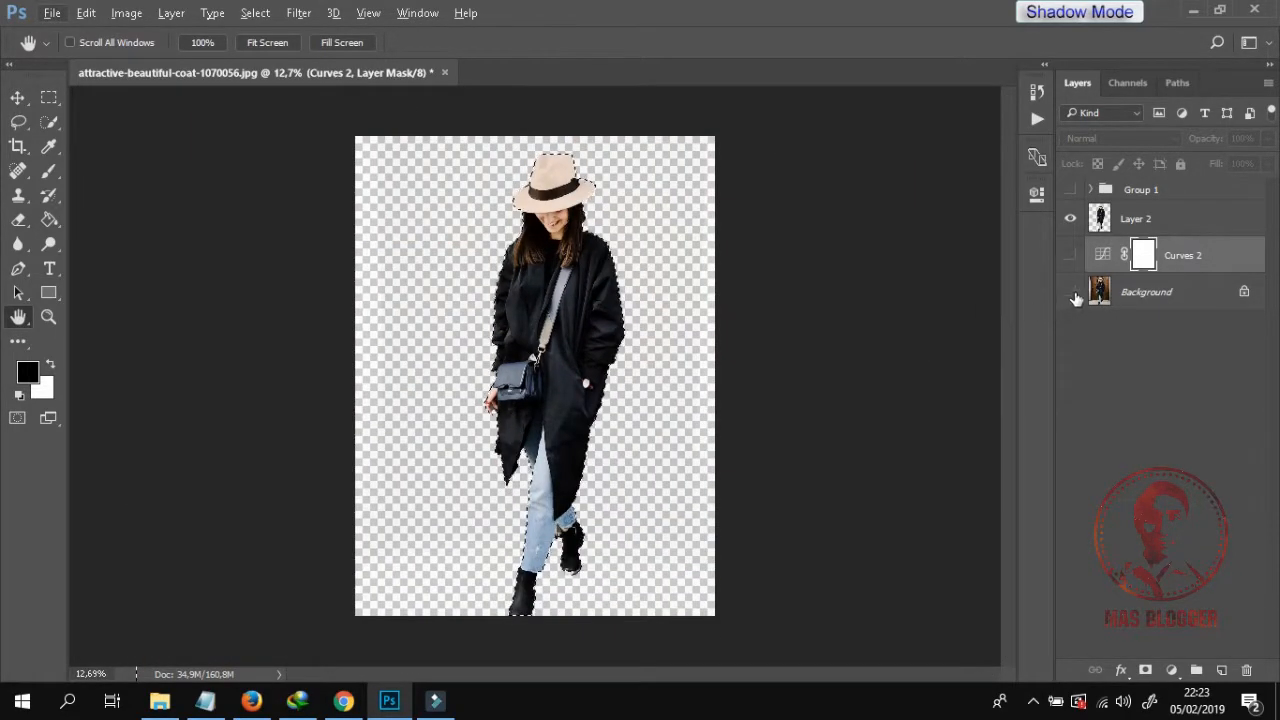
Show the Curves 2 and Background layers, leave Layer 2 hidden, and clear the selection around the woman
click(1071, 256)
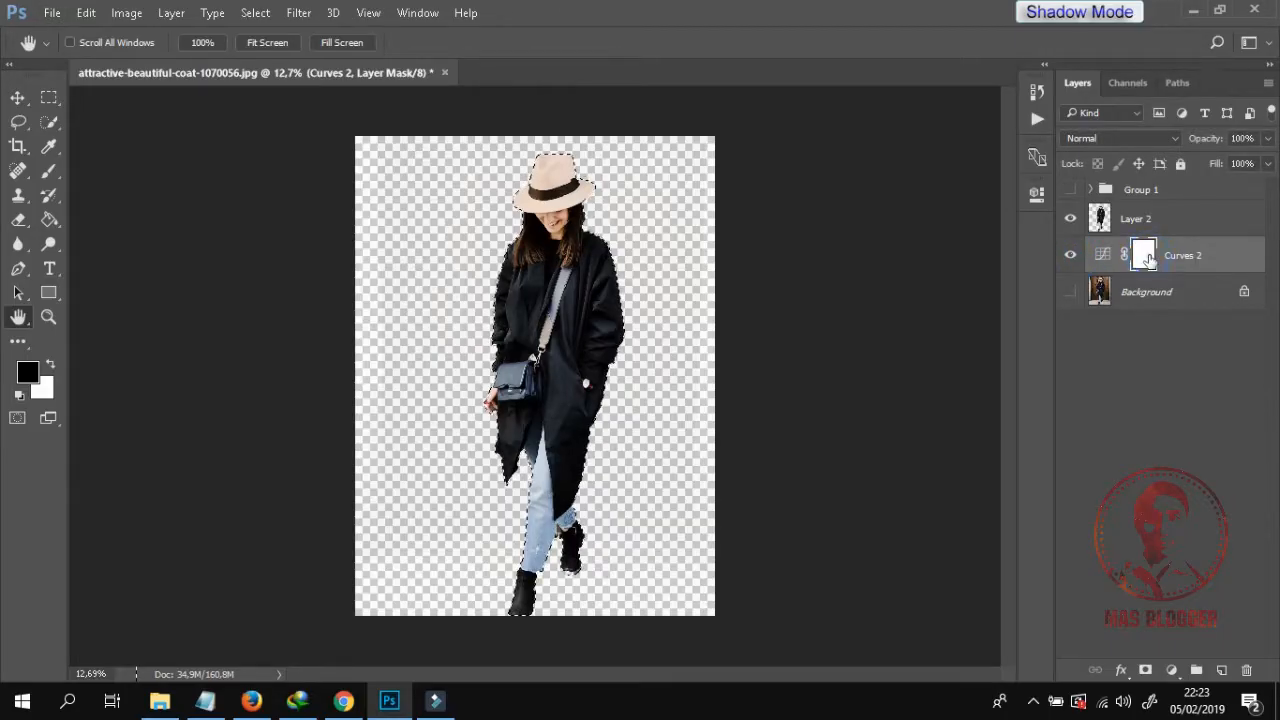
click(1070, 218)
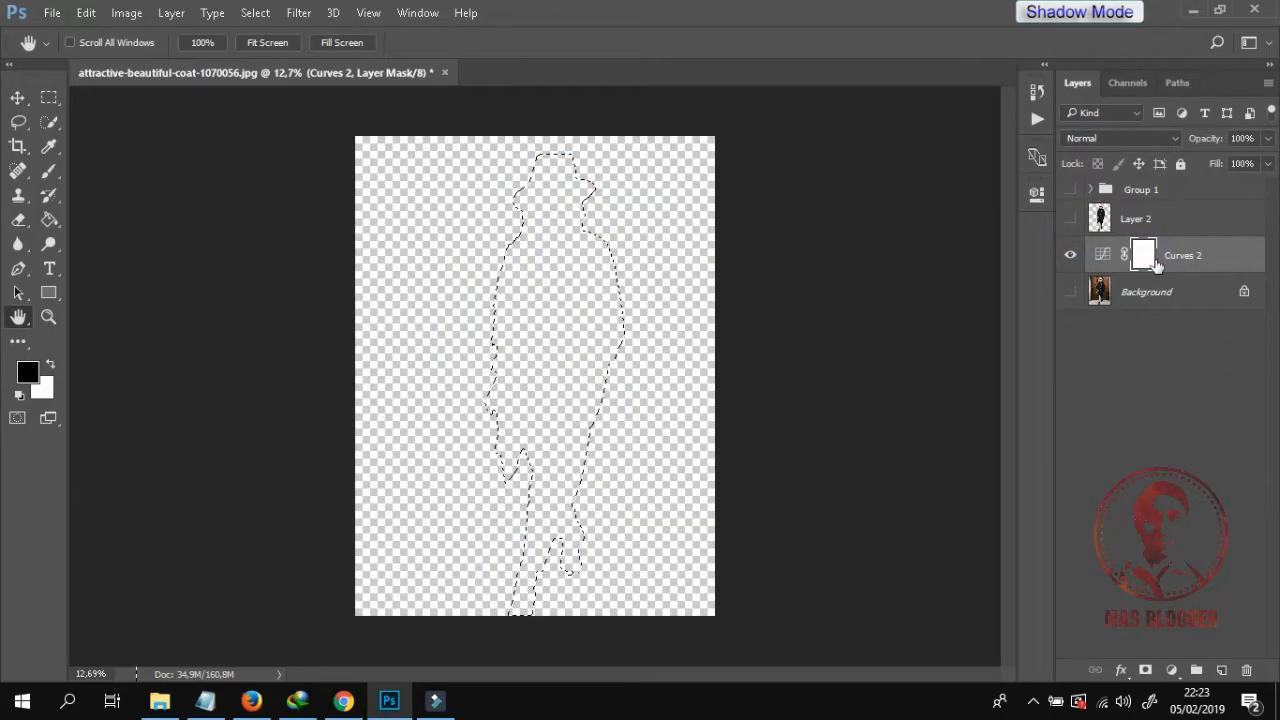
click(1070, 218)
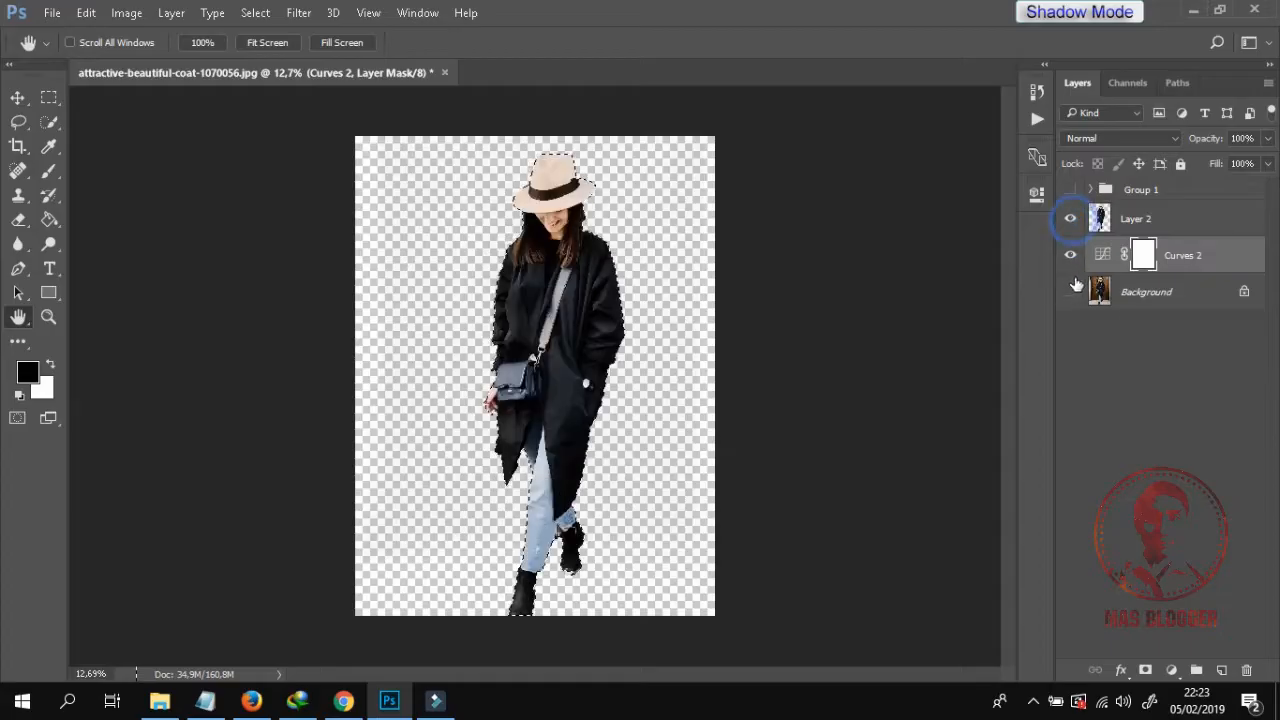
click(1070, 290)
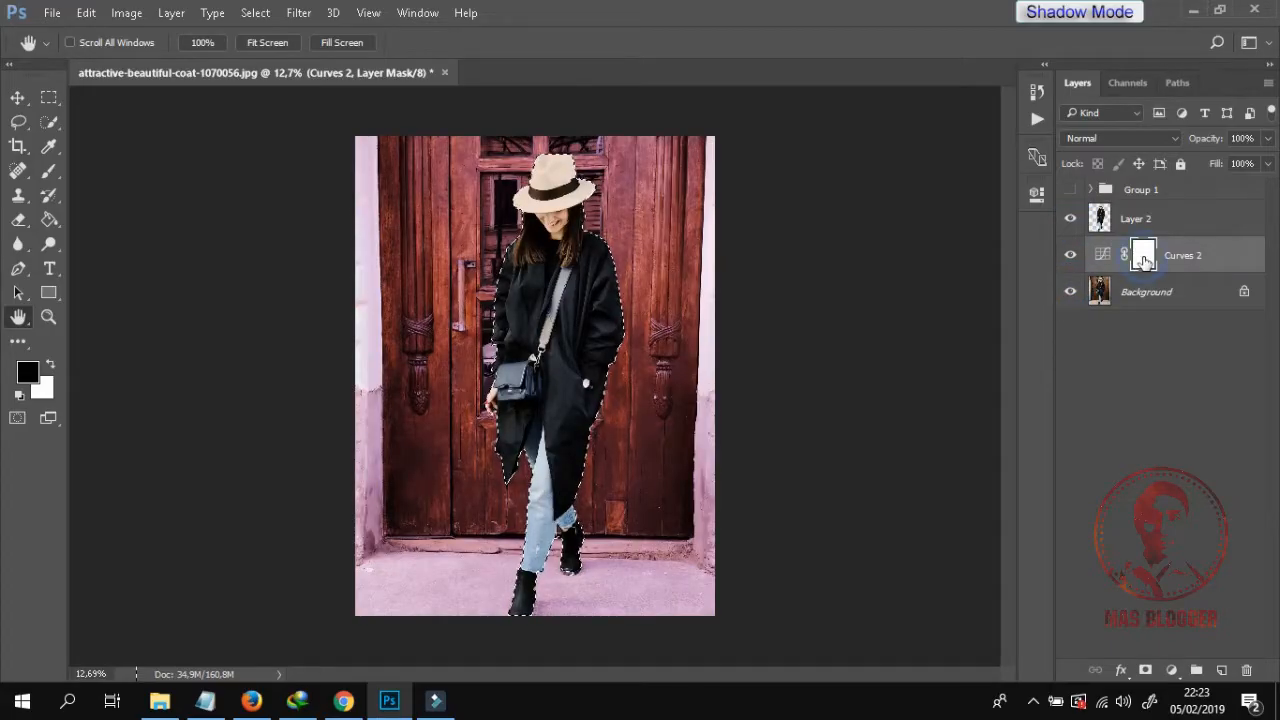
click(1070, 218)
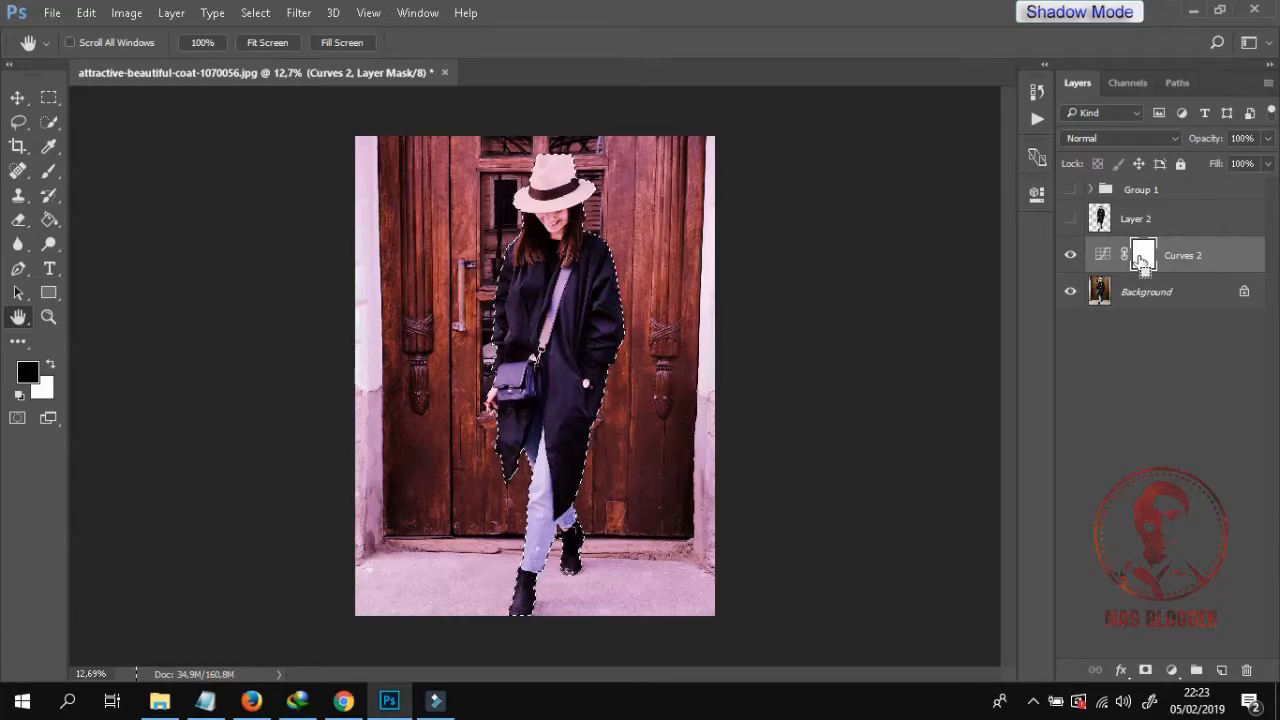
key(ctrl+d)
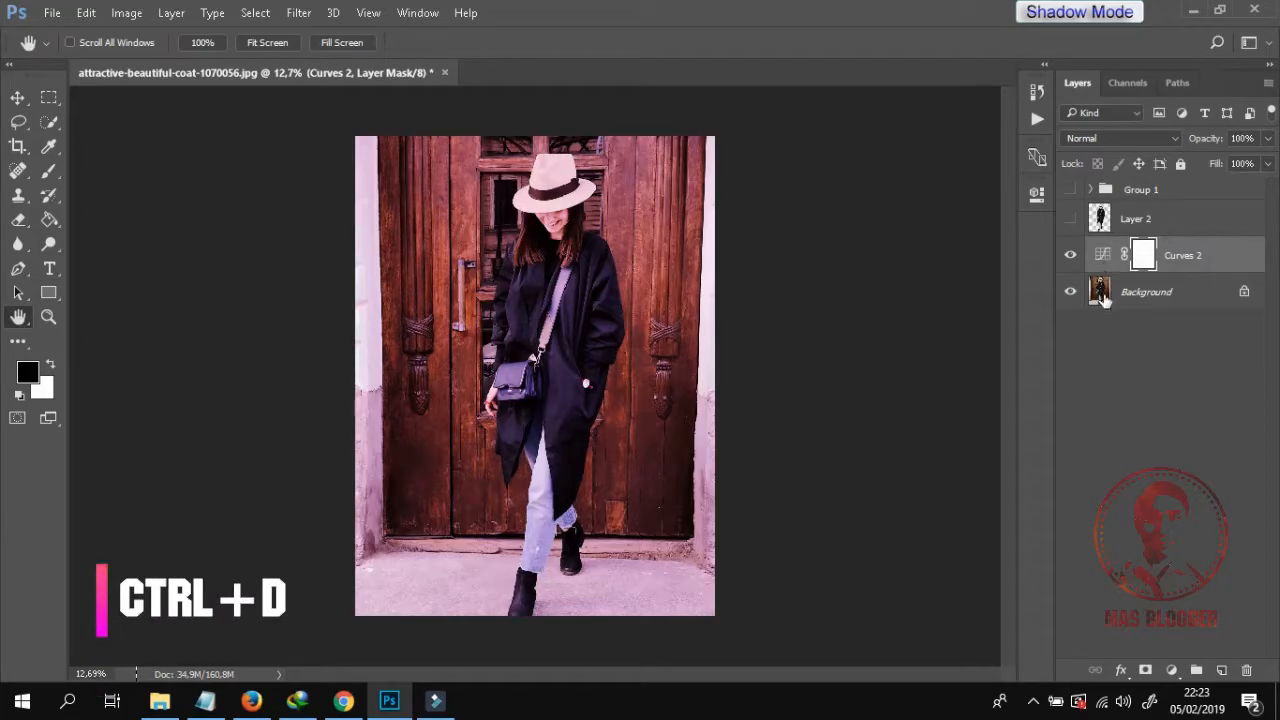
Compare the photo with and without the Curves 2 adjustment, finishing with the adjustment layer shown
click(1069, 255)
click(1068, 255)
click(1068, 255)
click(1070, 256)
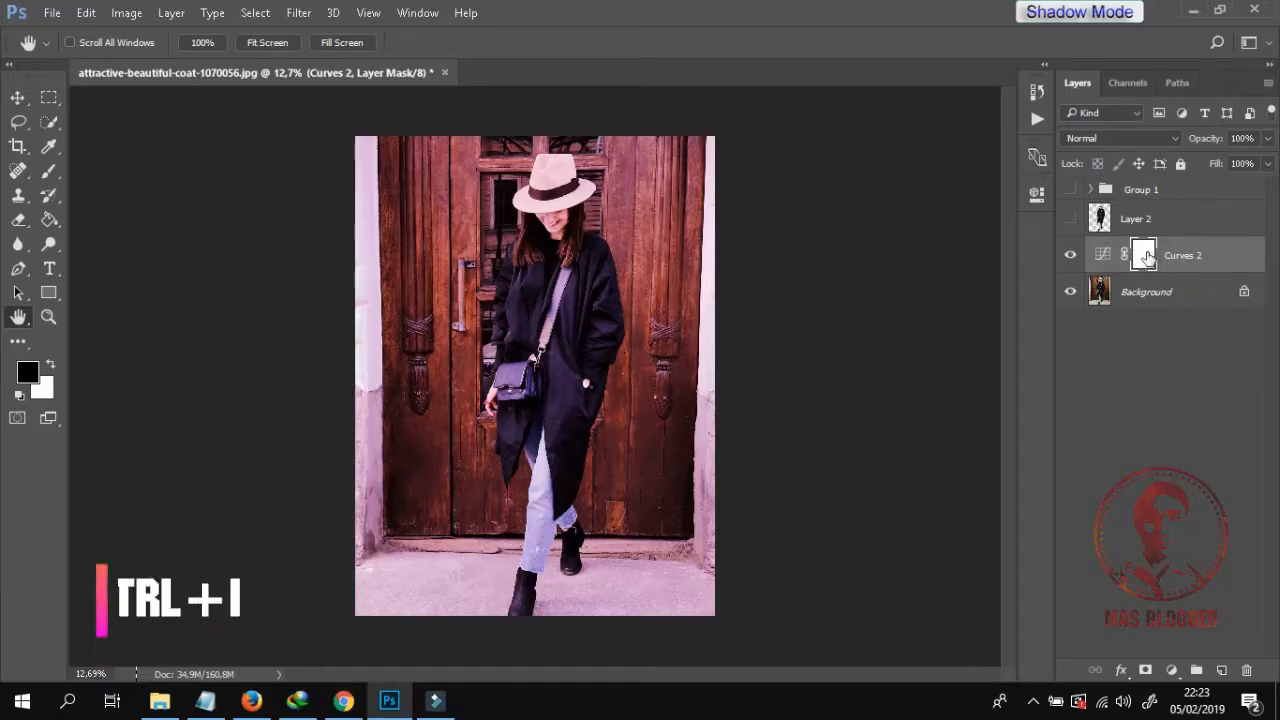
Invert the Curves 2 layer mask between black and white to compare the effect, finishing with the mask black
key(ctrl+i)
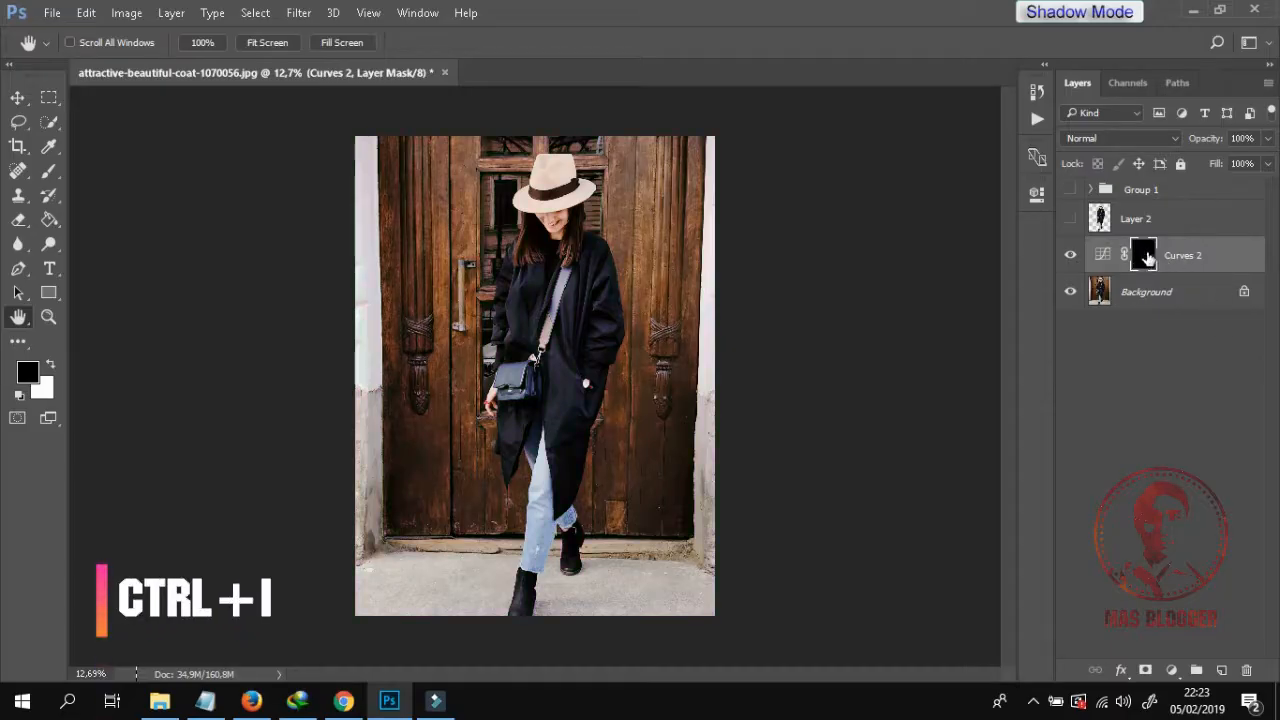
click(1071, 259)
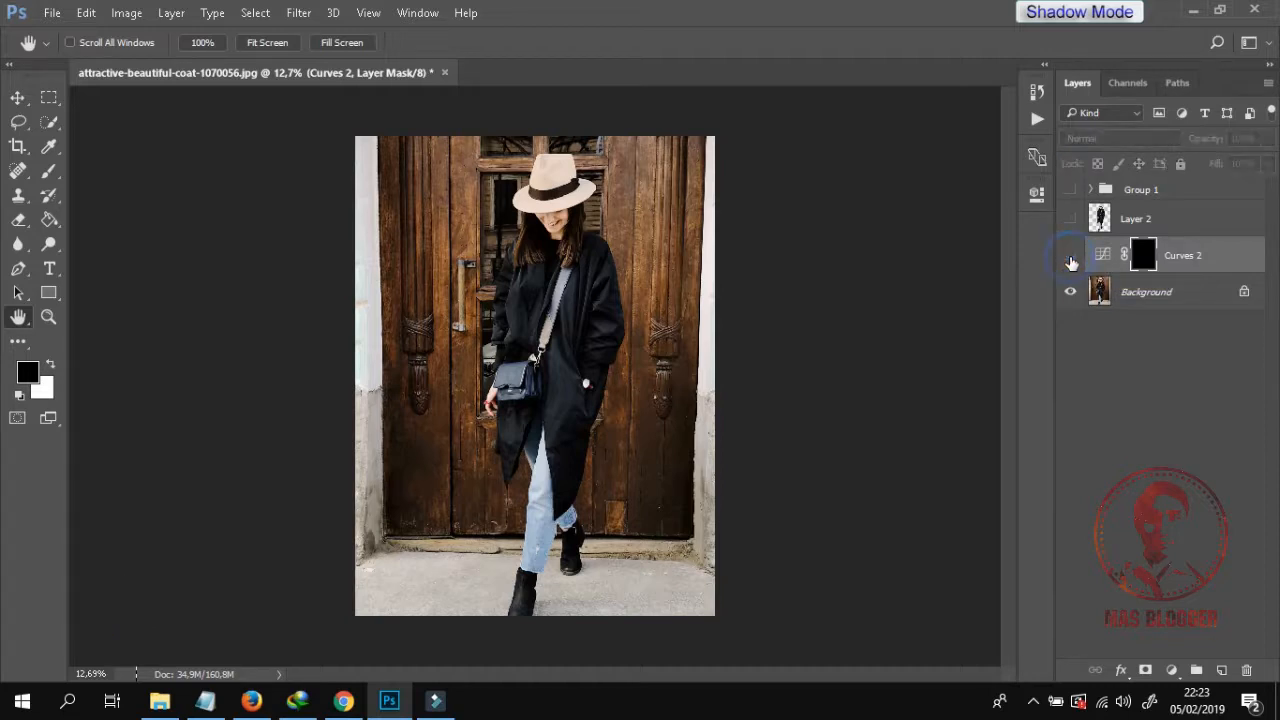
click(1071, 259)
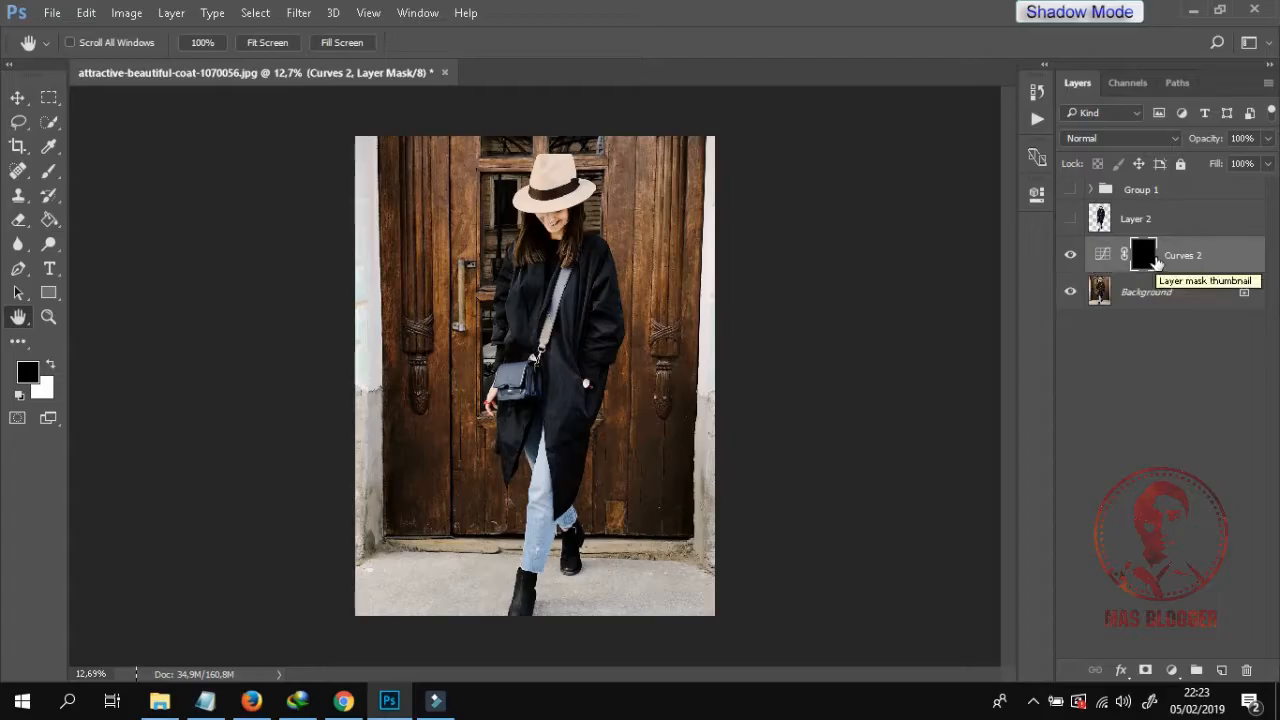
key(ctrl+i)
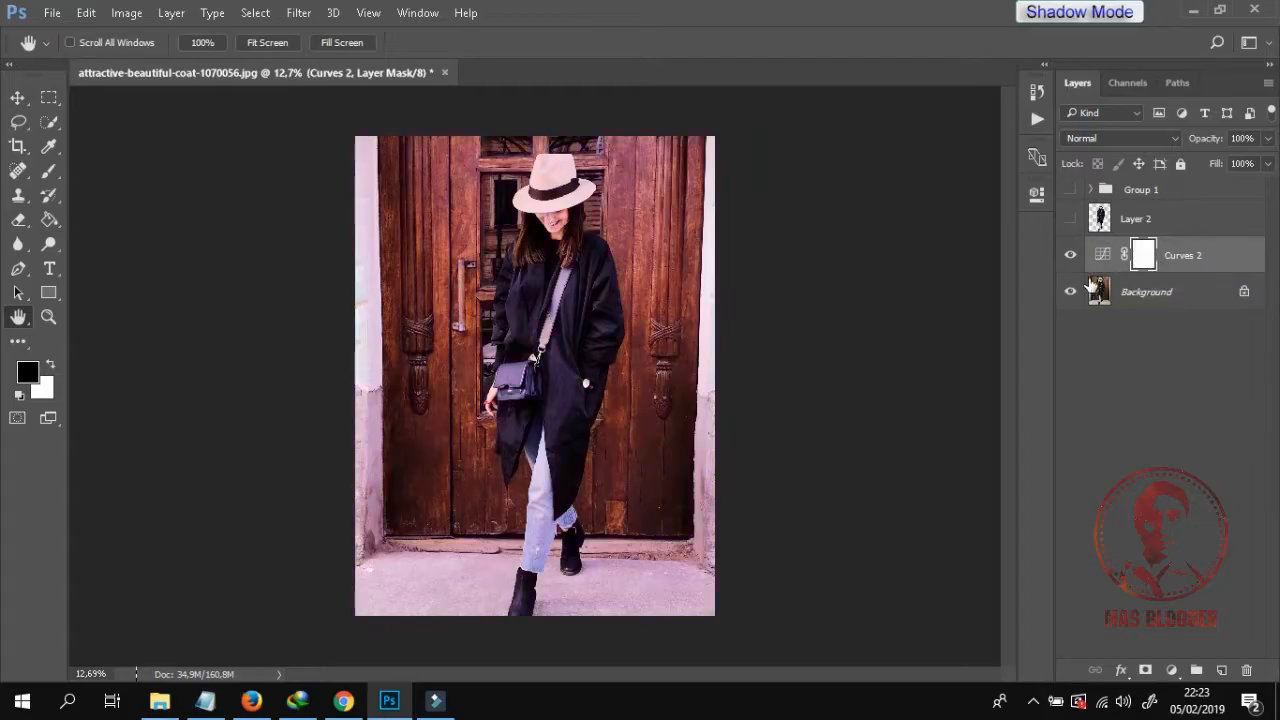
click(1145, 257)
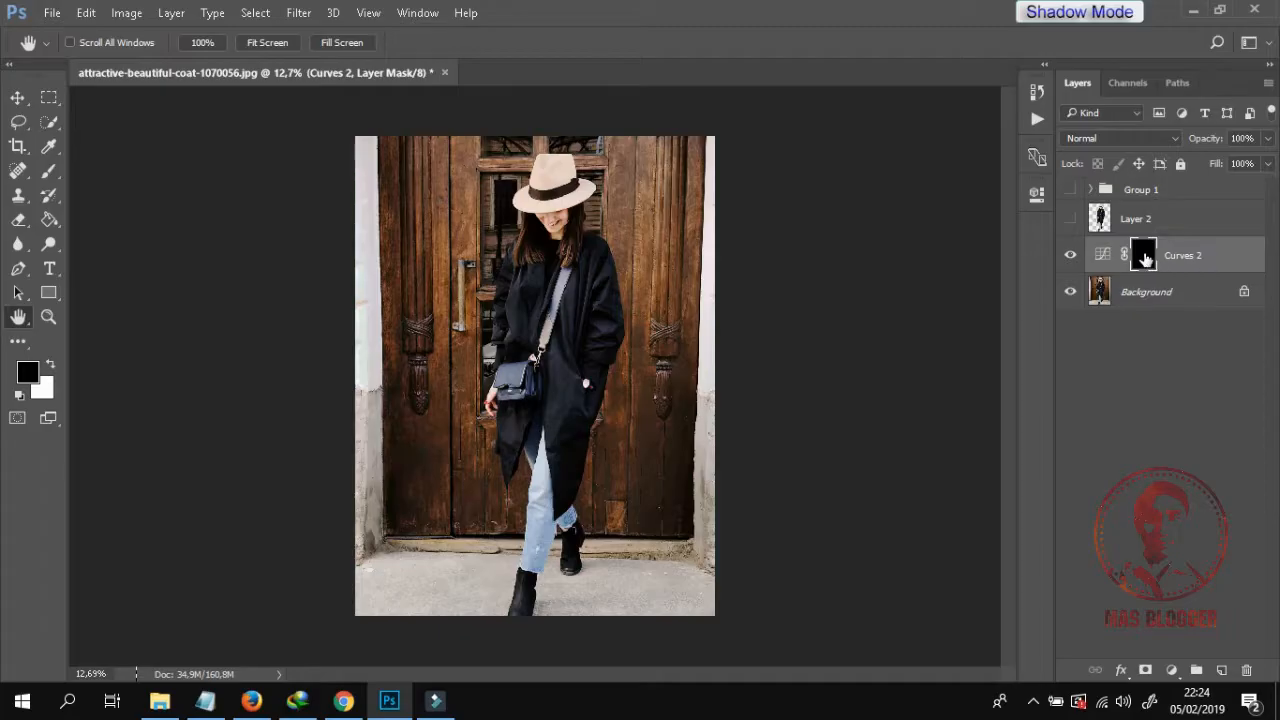
Outline the wooden door with a closed Pen tool path and convert the path to a selection
click(18, 268)
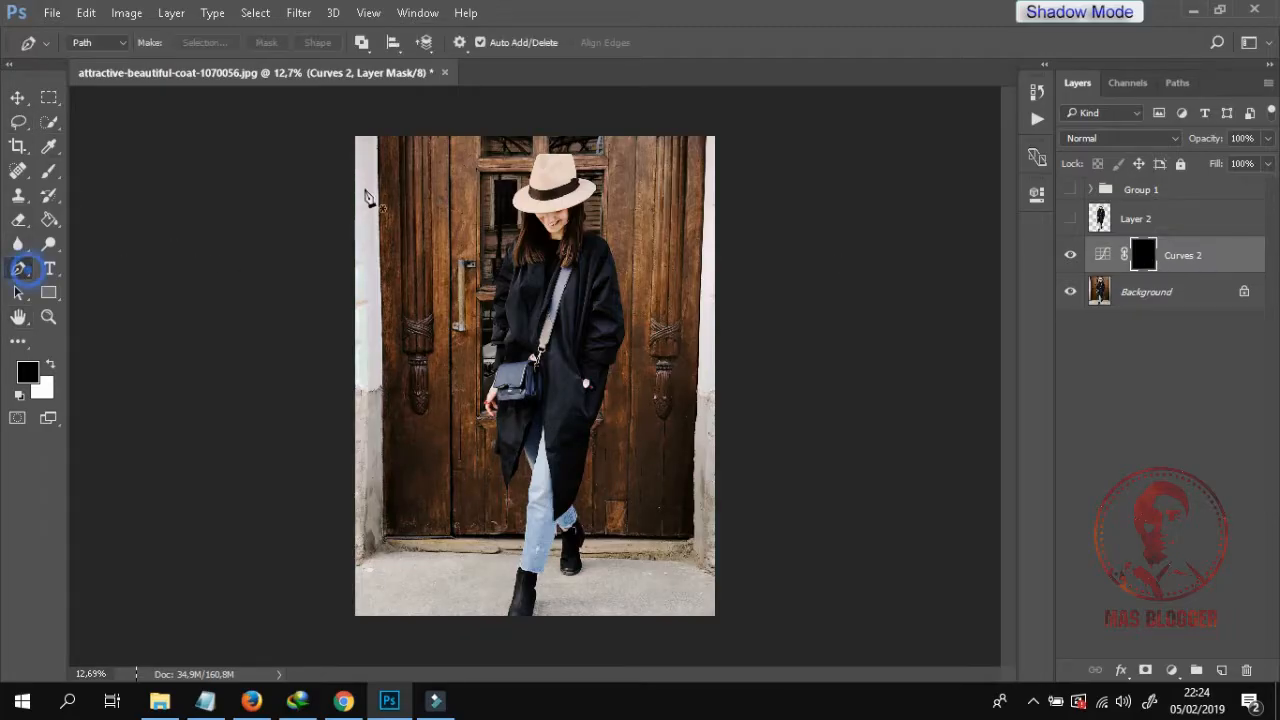
click(375, 132)
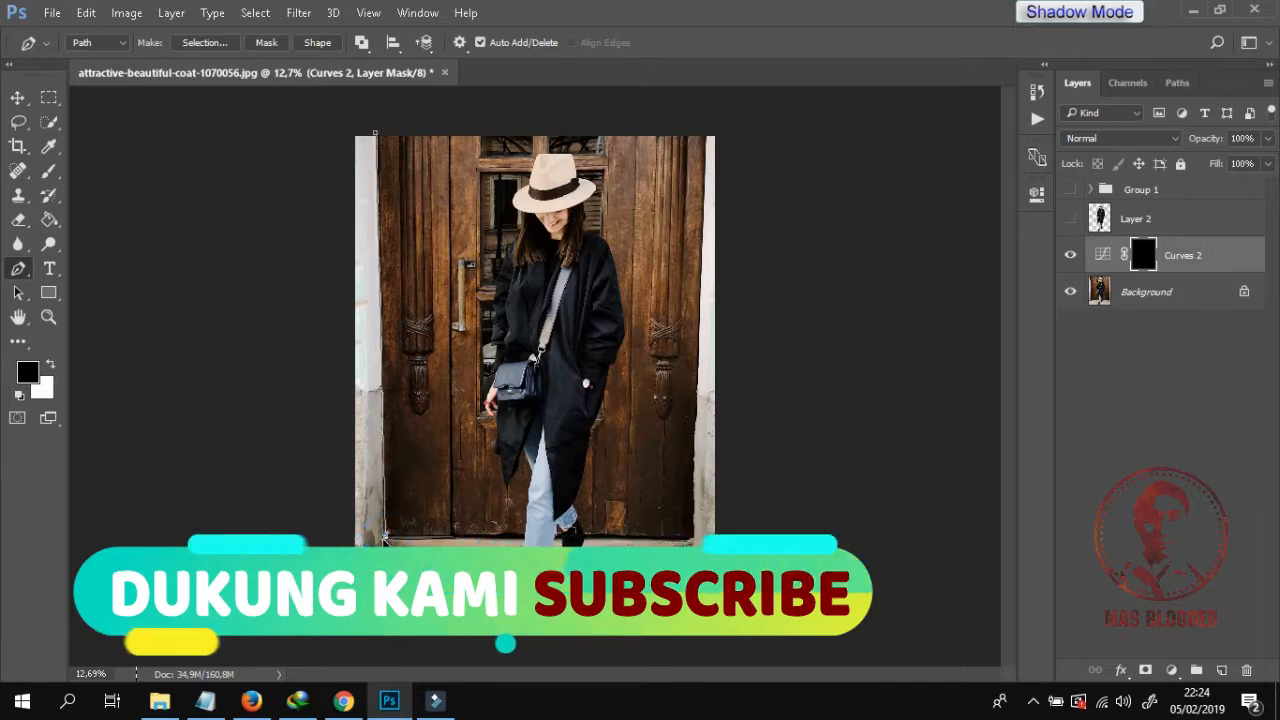
click(696, 538)
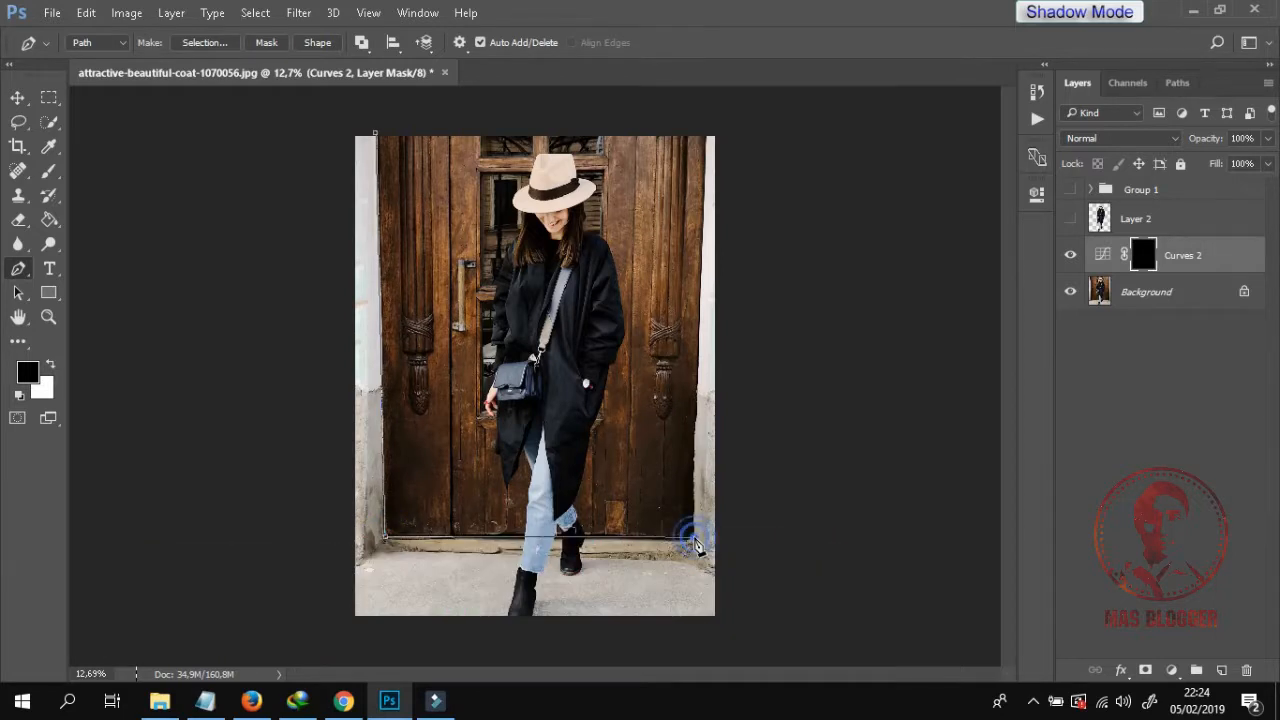
click(709, 119)
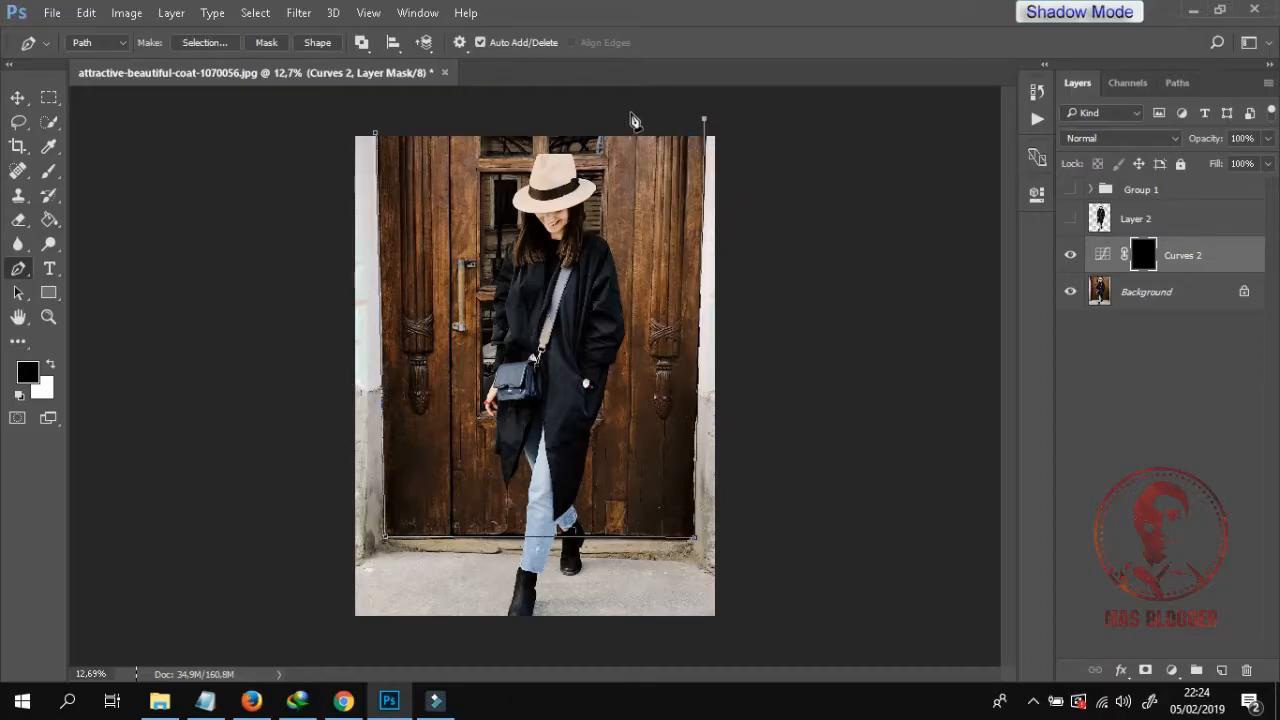
click(380, 140)
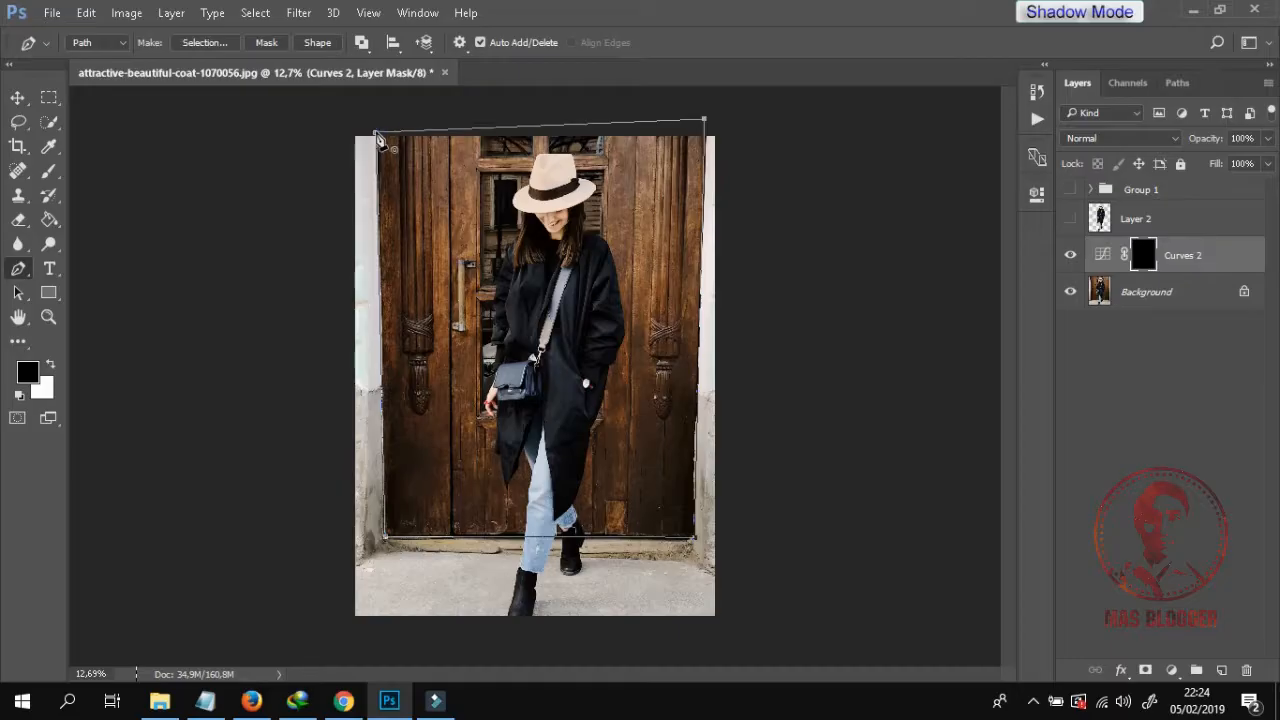
right_click(632, 162)
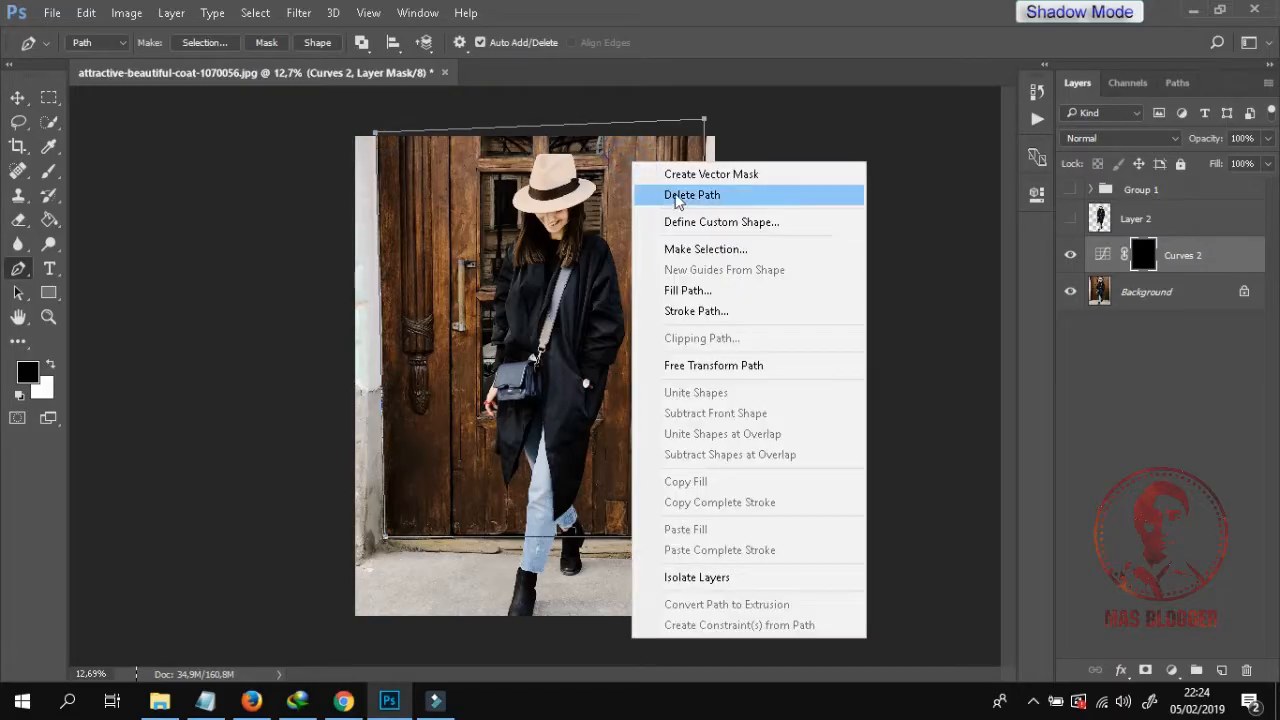
click(705, 249)
click(745, 194)
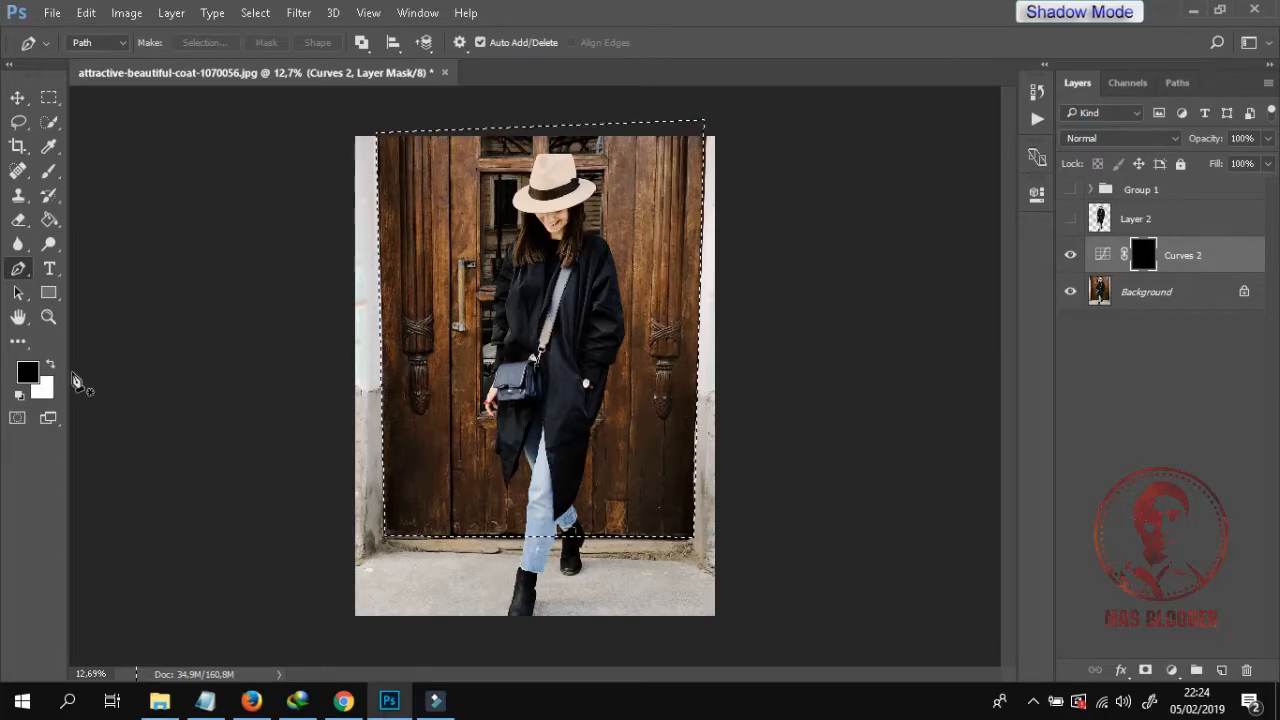
Paint the selected door area white on the Curves 2 mask with a 1300-size brush, and clear the selection
click(51, 366)
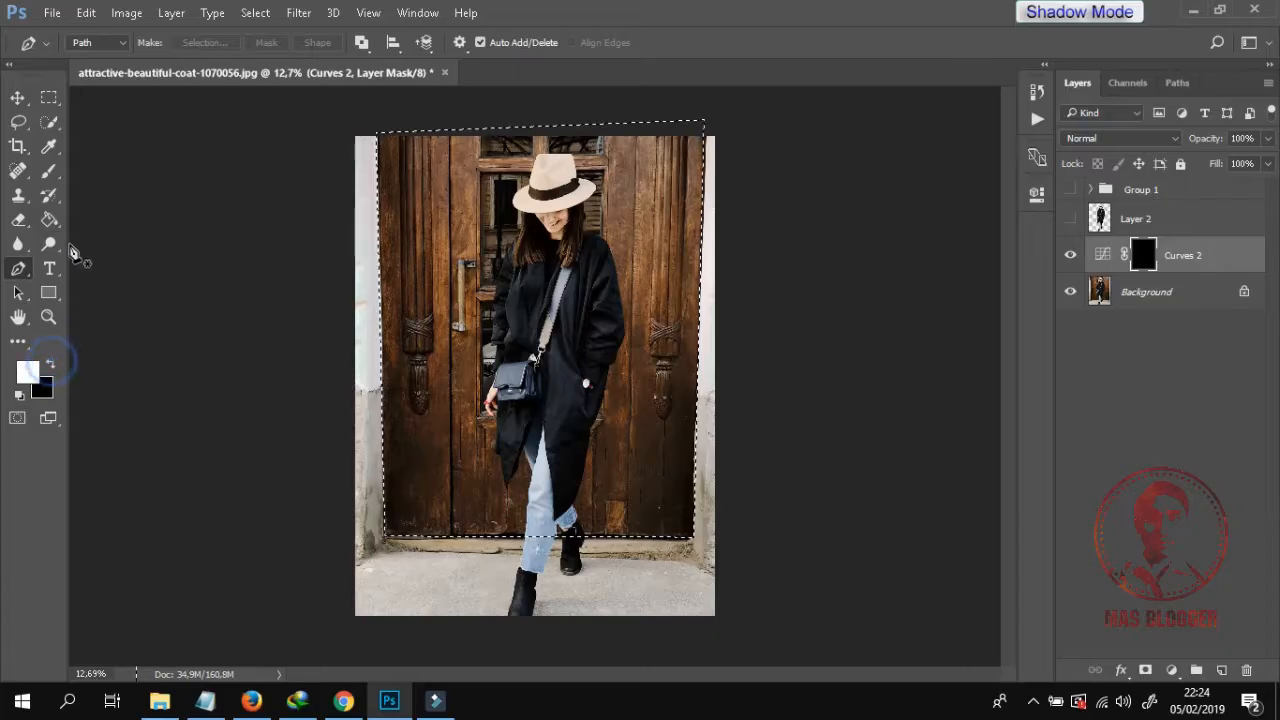
click(50, 174)
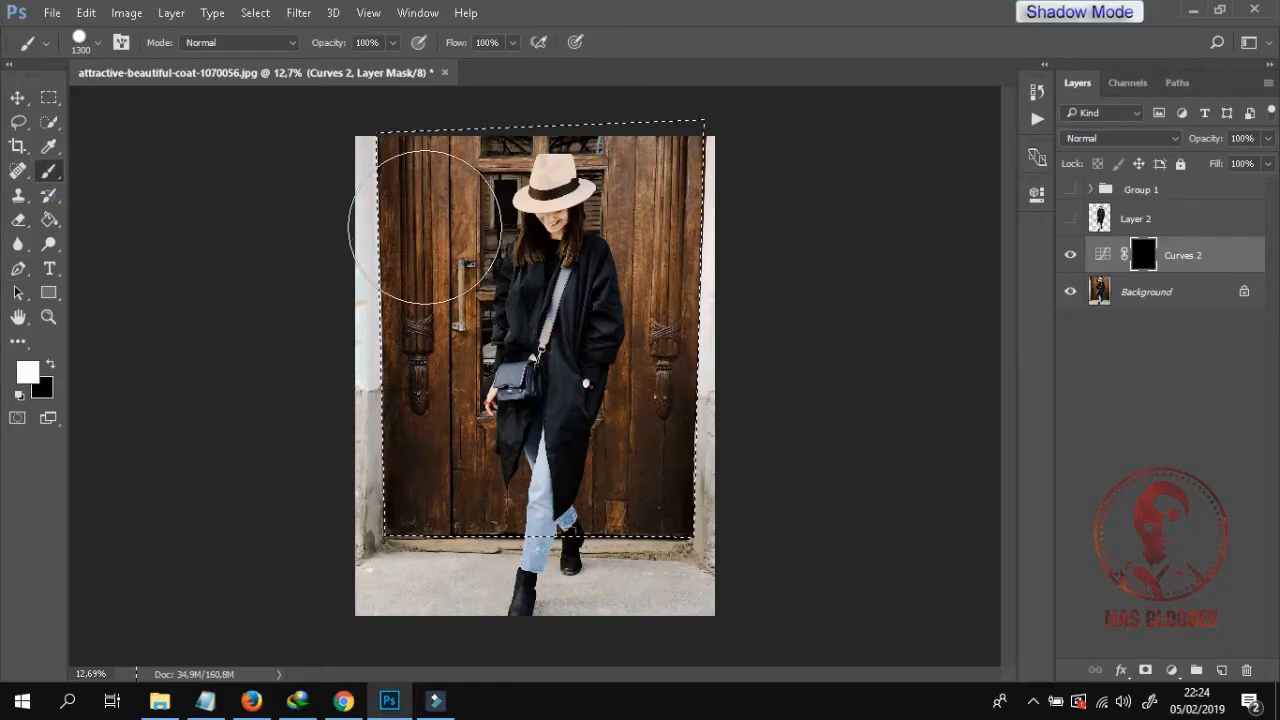
mouse_move(478, 184)
mouse_down()
mouse_move(652, 82)
mouse_move(696, 120)
mouse_move(687, 494)
mouse_move(679, 506)
mouse_move(446, 446)
mouse_up()
mouse_move(593, 358)
mouse_down()
mouse_move(680, 191)
mouse_move(672, 101)
mouse_move(659, 537)
mouse_move(390, 514)
mouse_move(402, 112)
mouse_move(690, 191)
mouse_up()
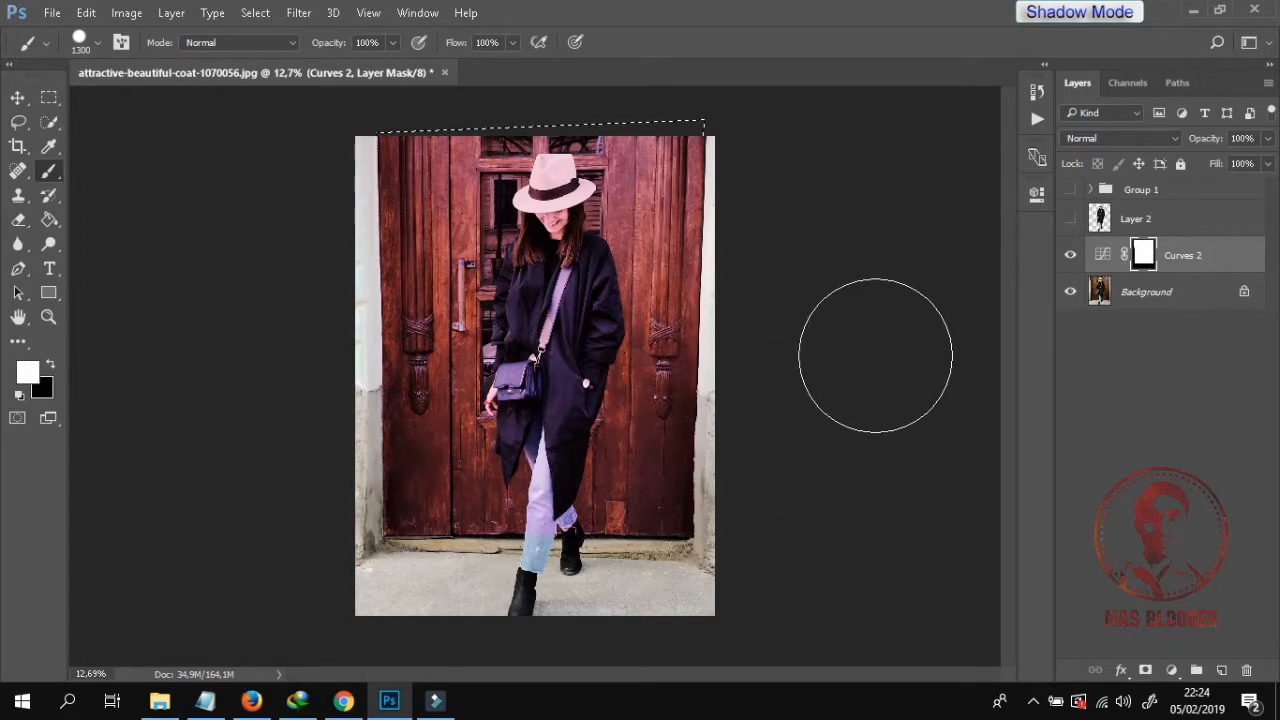
Examine the woman's jeans and the door's lower edge for where the colour tint ends
scroll(560, 535, up, 5)
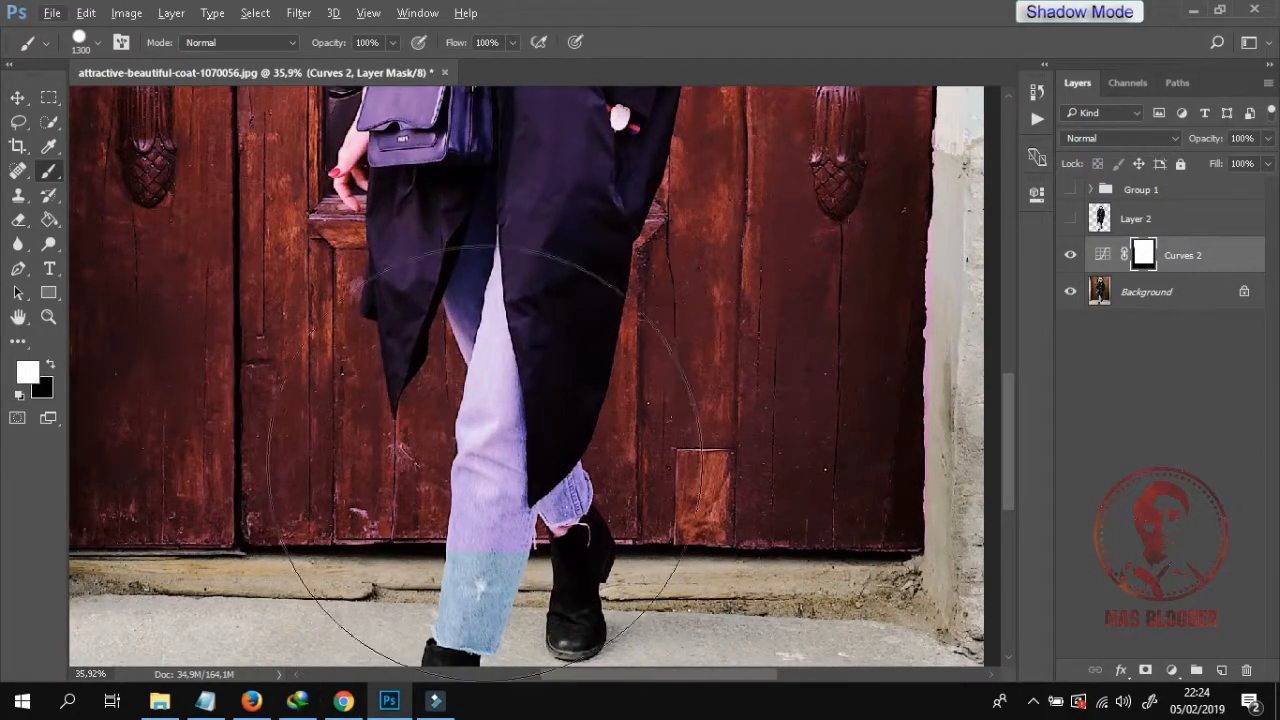
scroll(578, 449, down, 5)
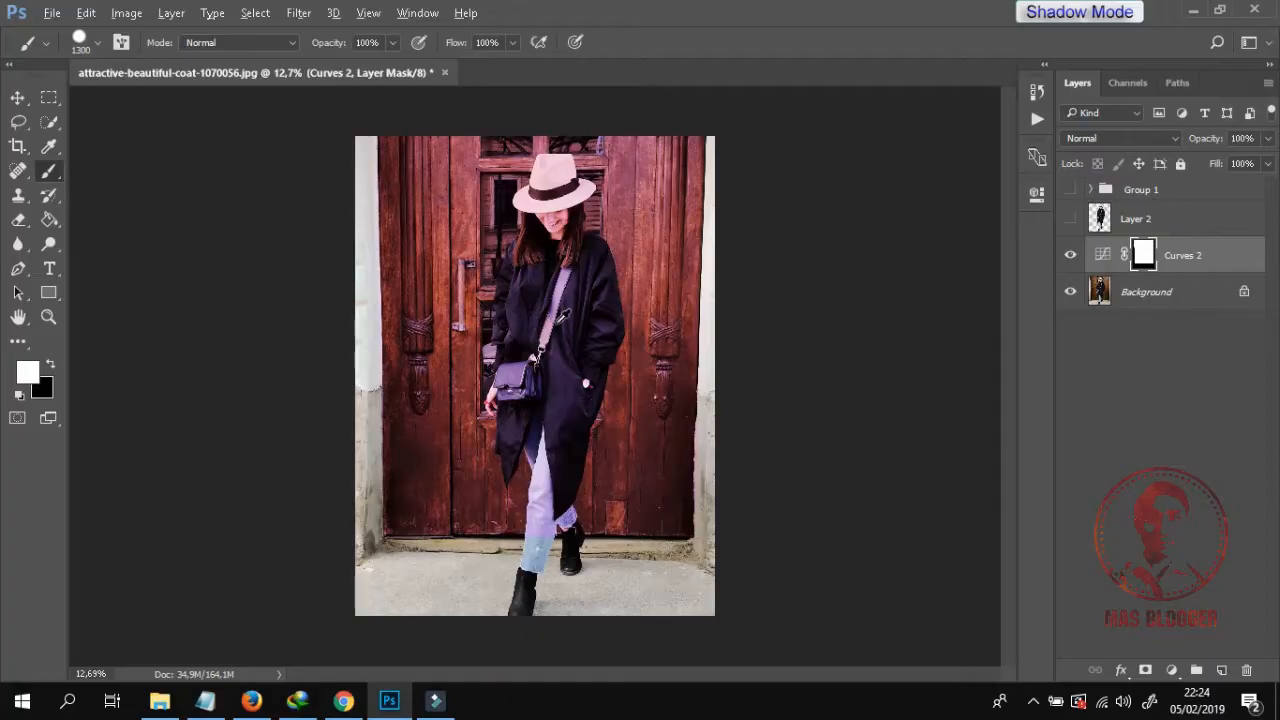
scroll(562, 322, up, 1)
scroll(550, 480, up, 3)
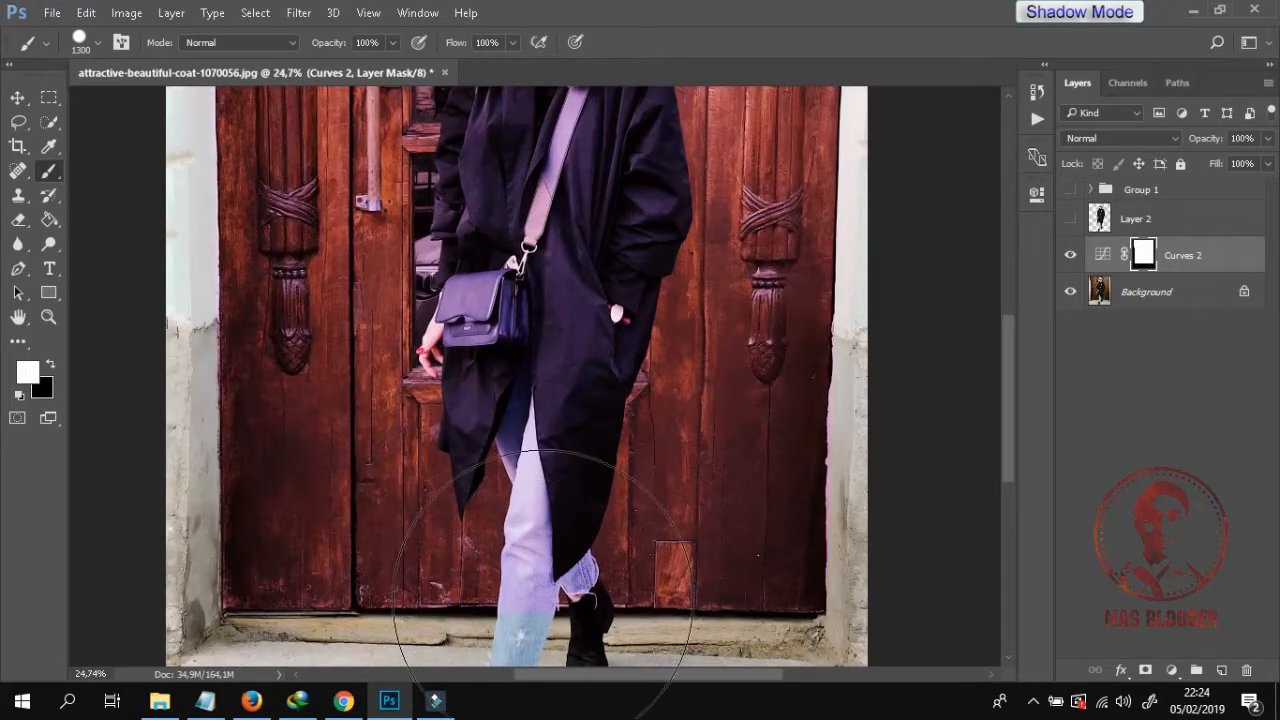
scroll(540, 610, up, 1)
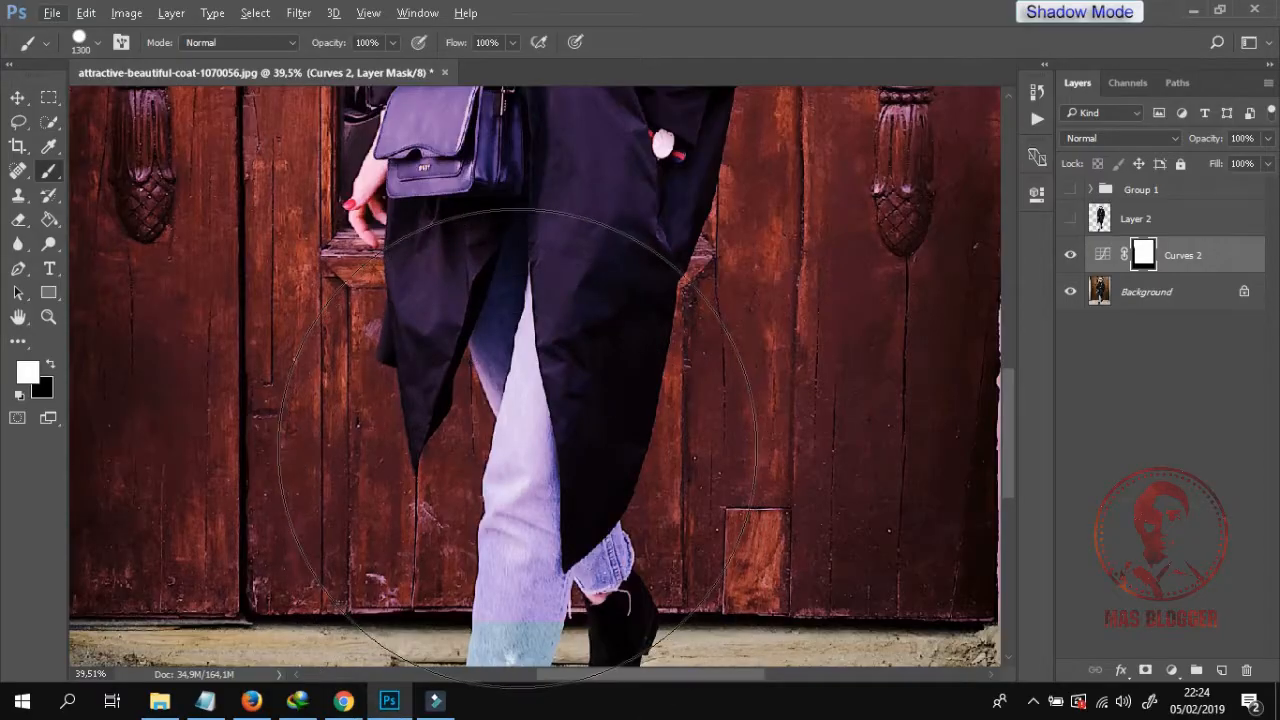
scroll(515, 440, down, 2)
scroll(513, 432, down, 1)
scroll(507, 543, up, 2)
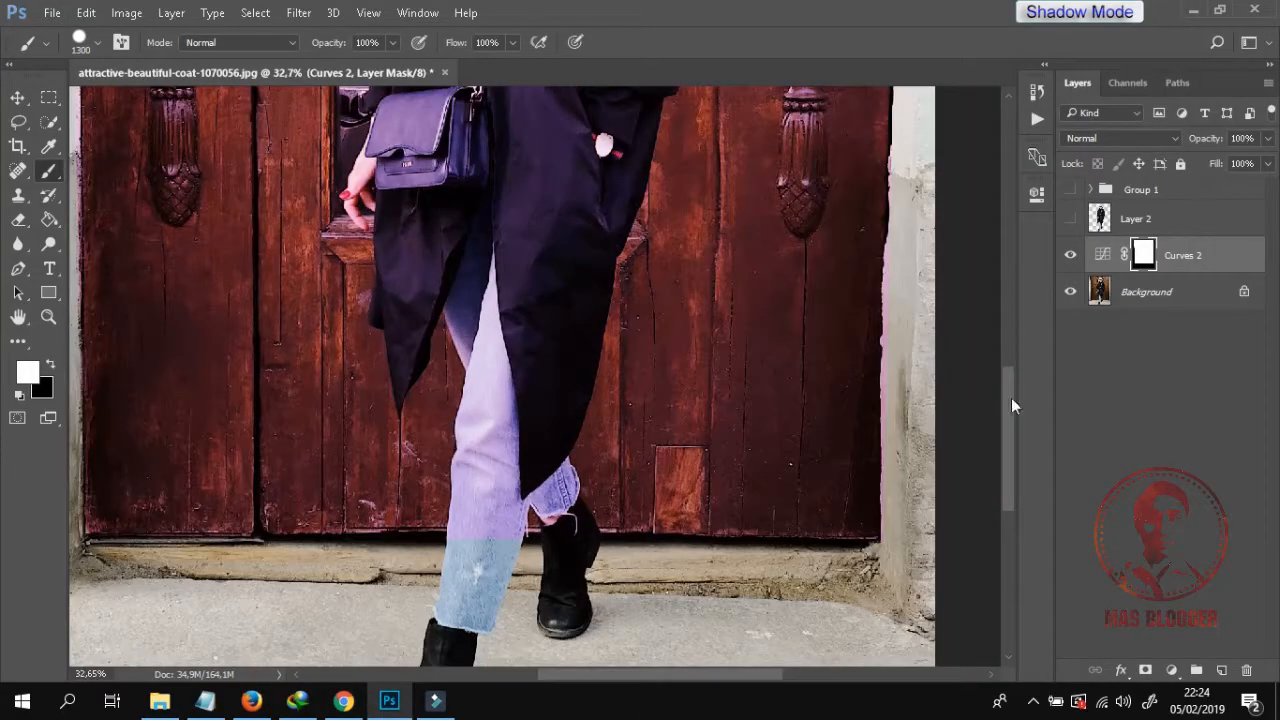
Show Layer 2 so the woman keeps her original colours over the tinted door, and review the whole photo
click(1070, 218)
scroll(604, 356, down, 2)
scroll(604, 356, down, 3)
scroll(560, 351, up, 2)
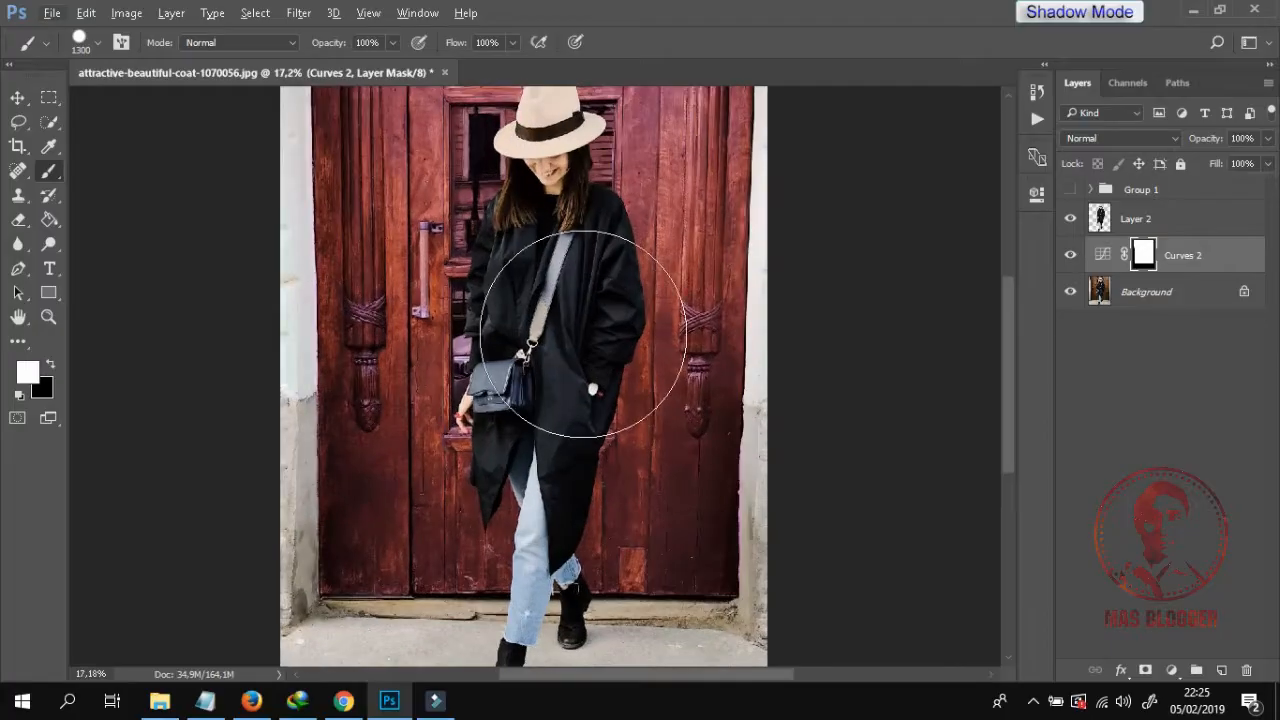
scroll(590, 340, up, 3)
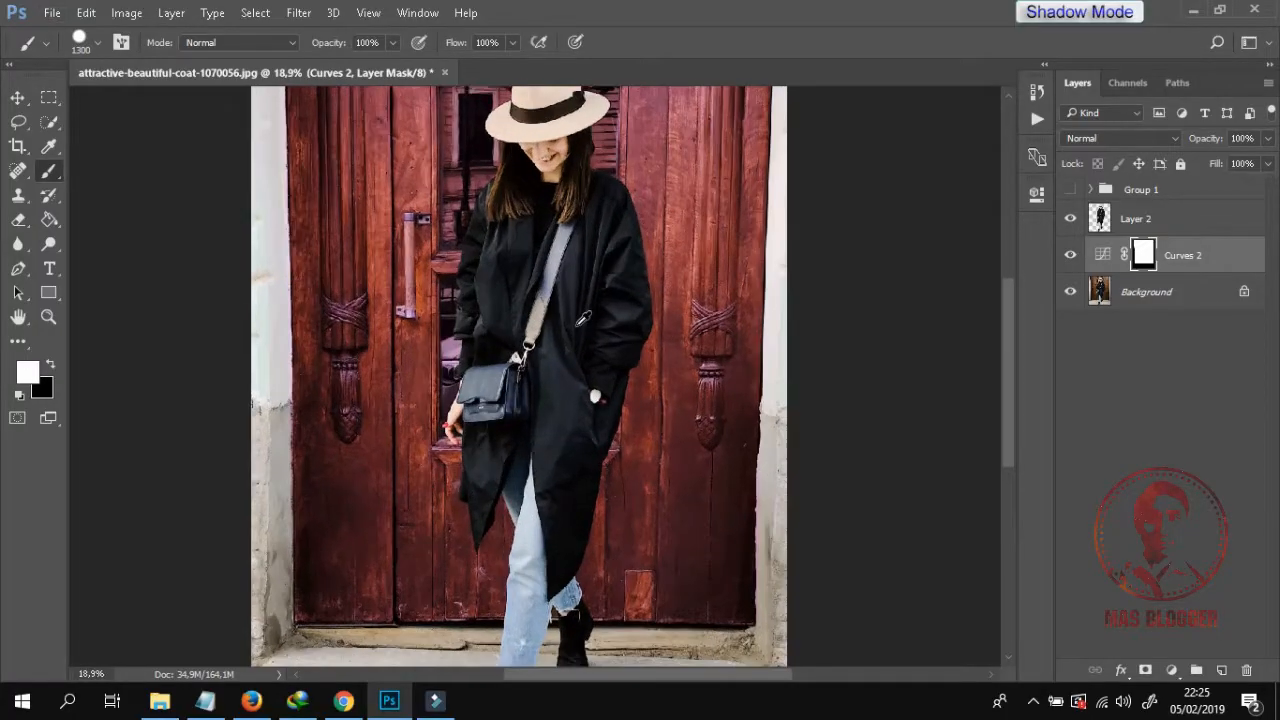
scroll(583, 318, down, 3)
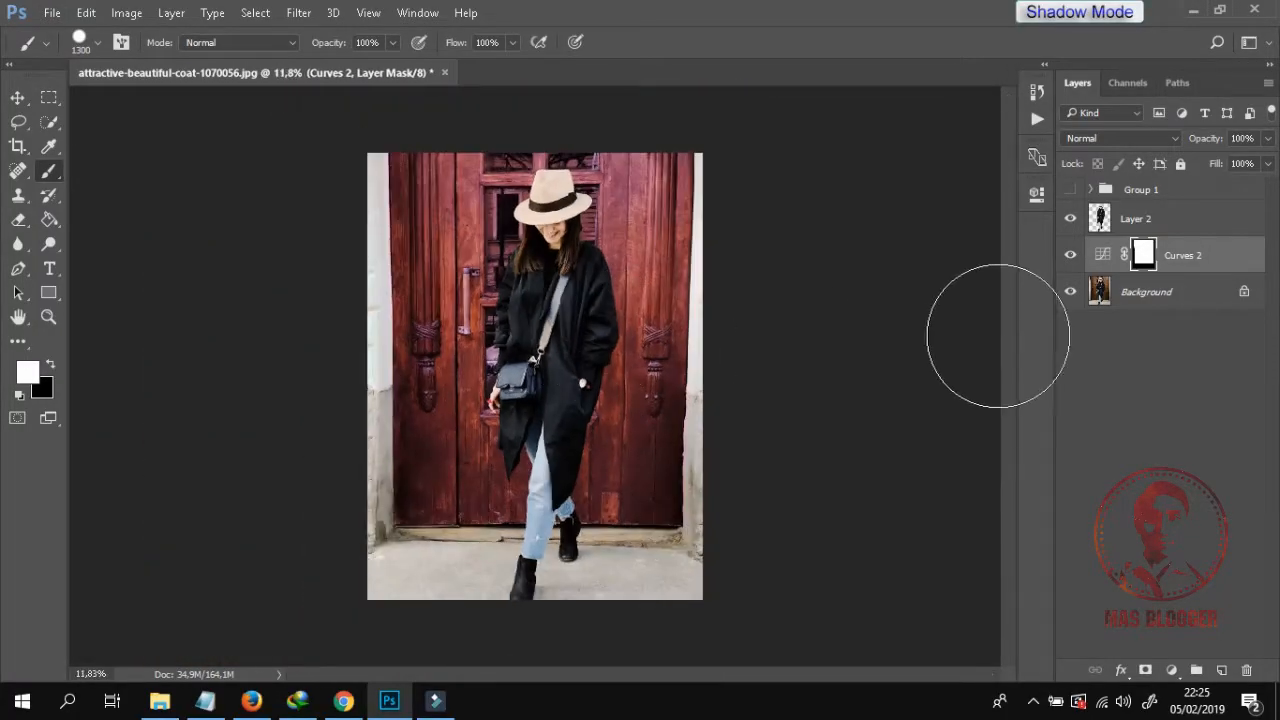
Examine the recoloured door and the woman's legs up close, comparing them with the original colours
scroll(908, 297, up, 3)
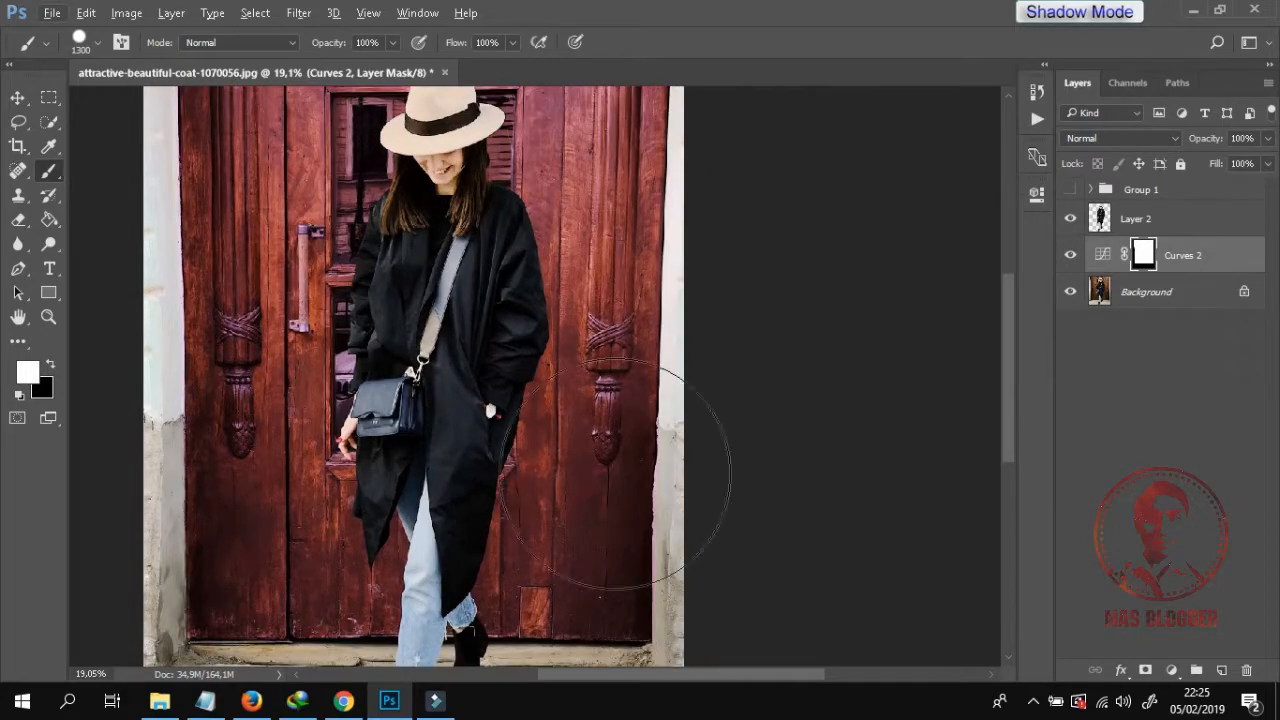
scroll(729, 457, down, 3)
scroll(572, 498, up, 4)
scroll(572, 498, up, 3)
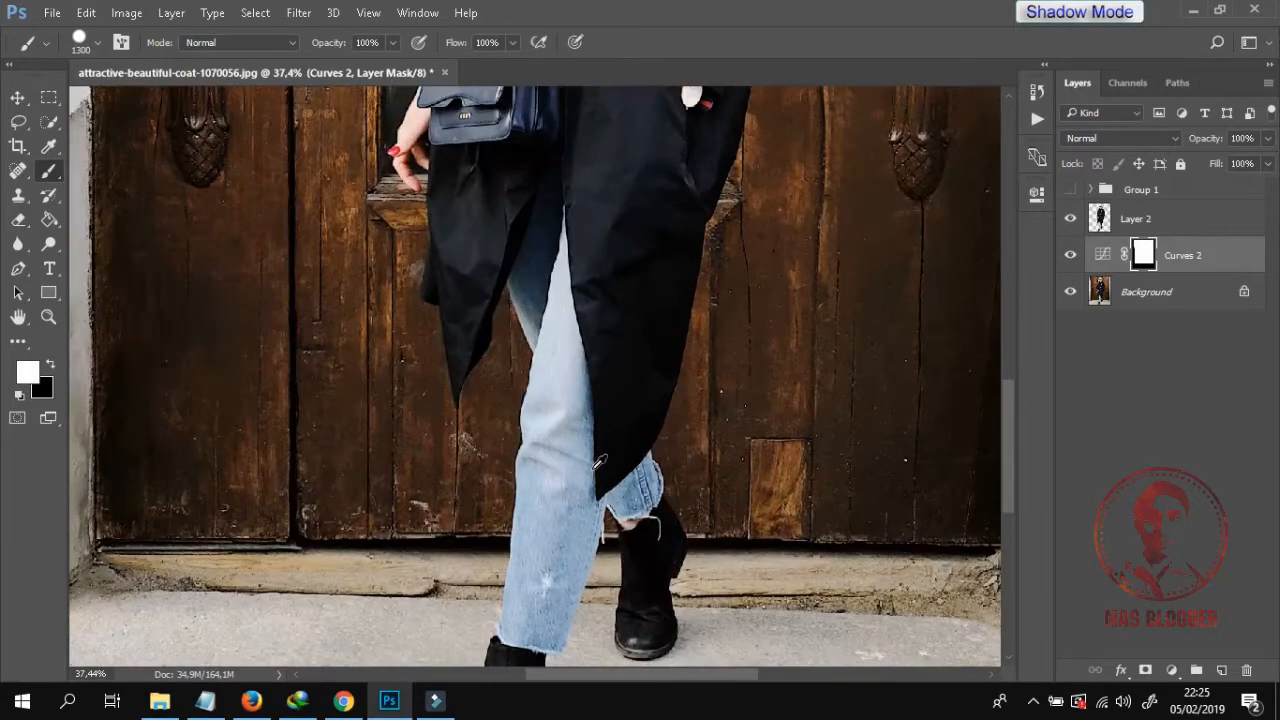
scroll(572, 498, down, 5)
click(1071, 219)
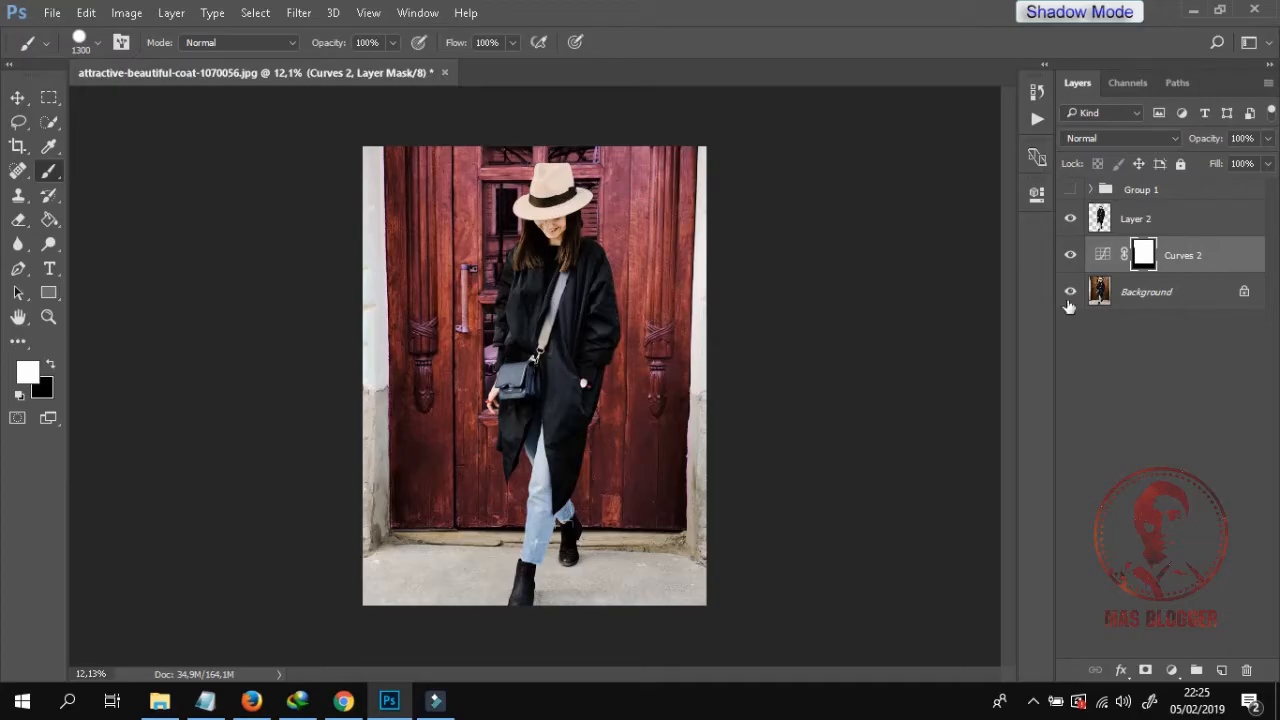
Stamp Background, Curves 2 and Layer 2 into a new merged layer above them, and hide Layer 2 and Curves 2
shift+click(1165, 300)
shift+click(1205, 218)
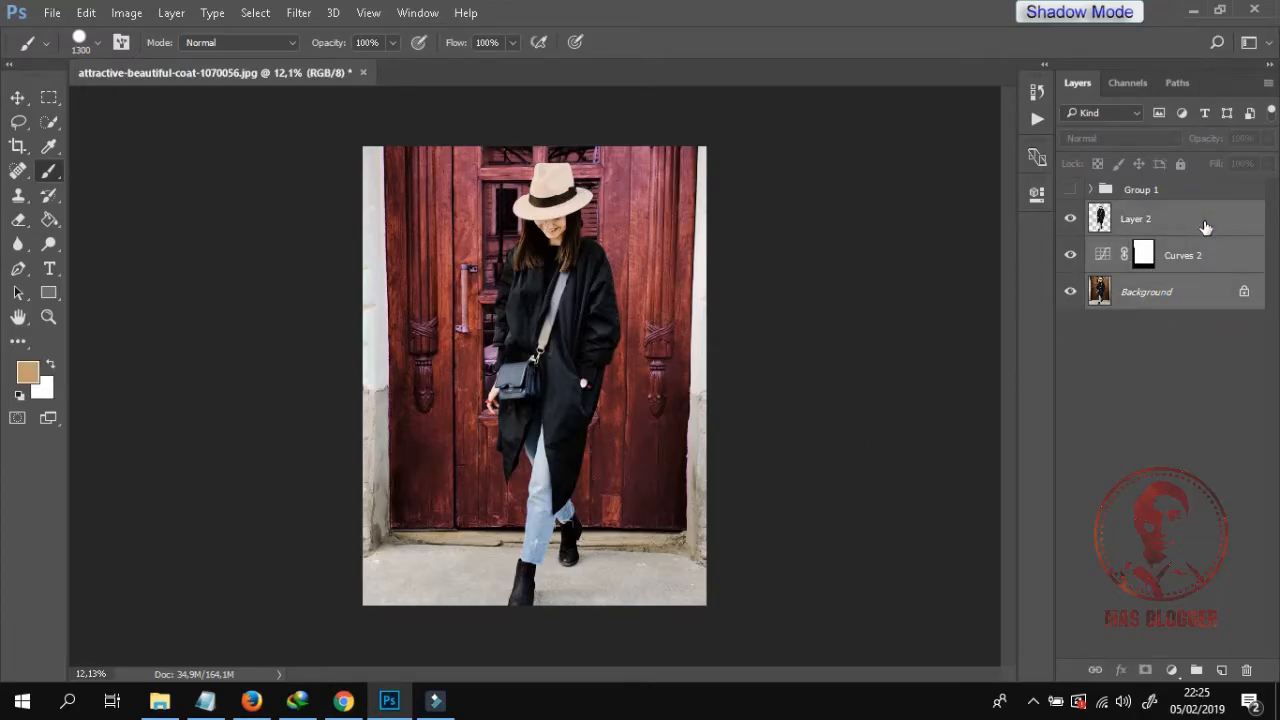
key(ctrl+shift+alt+e)
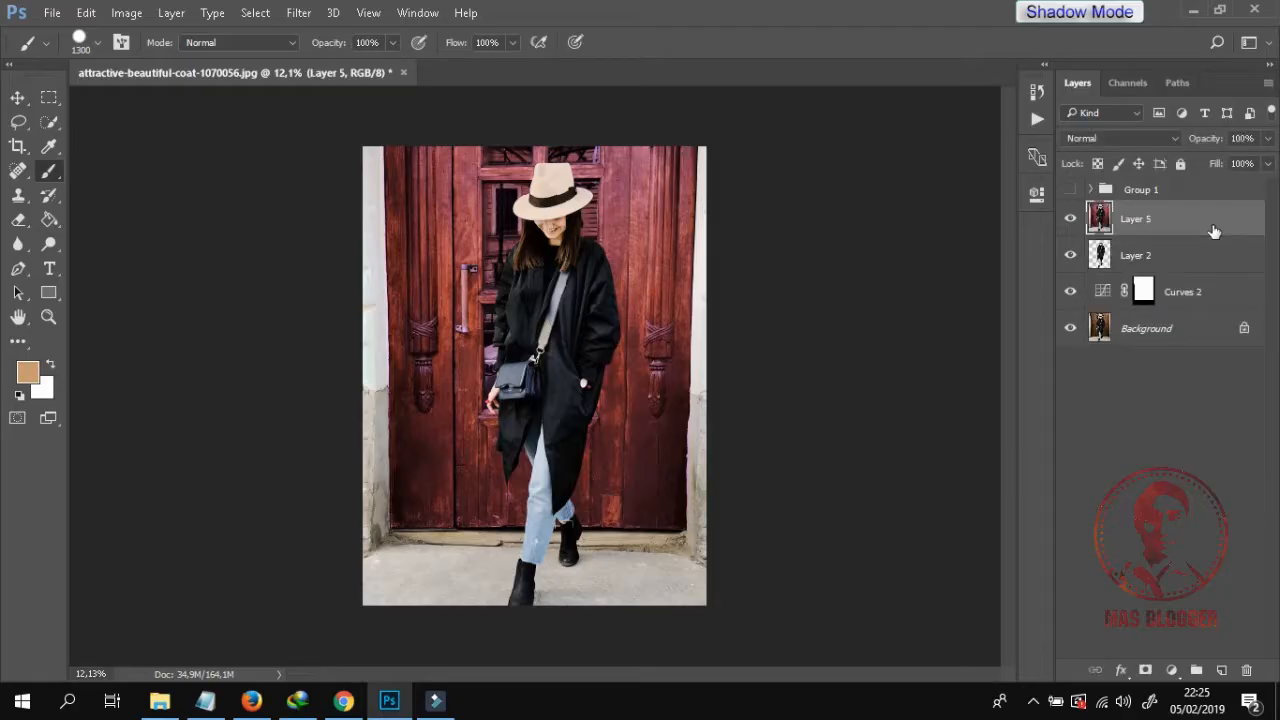
click(1068, 256)
click(1070, 292)
Compare the merged layer with the original Background by switching the merged layer's visibility
click(1070, 218)
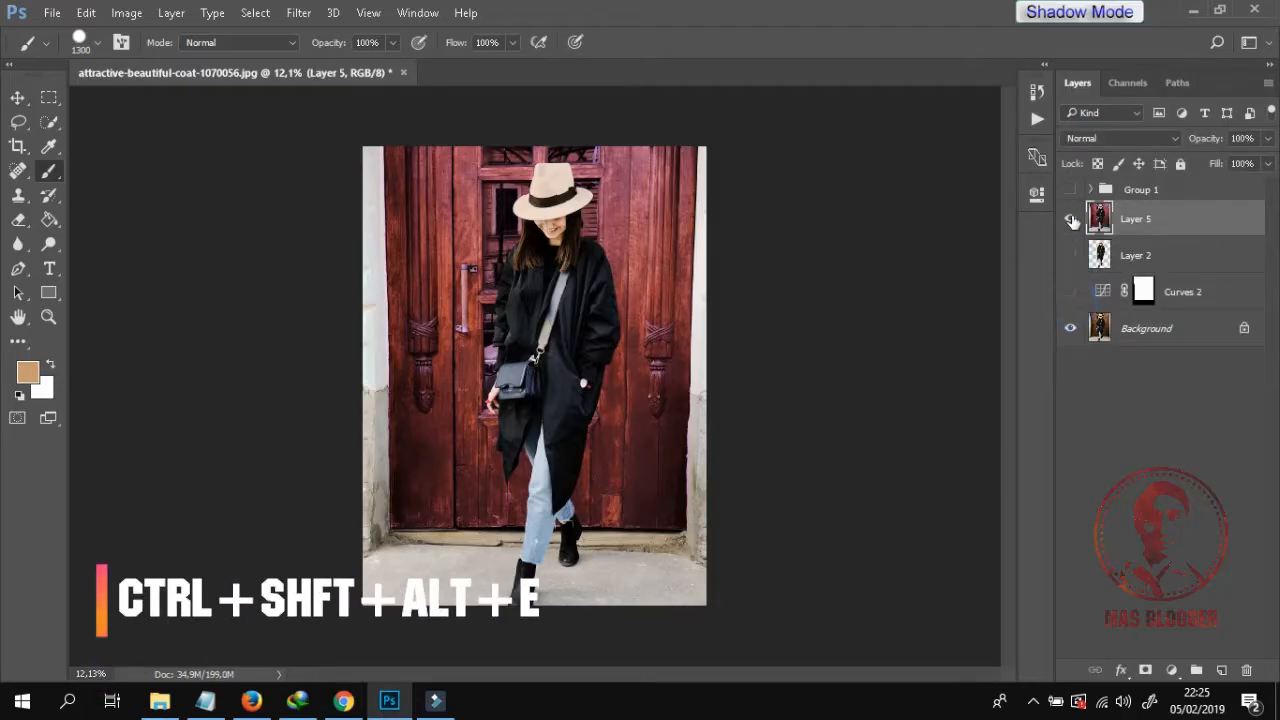
click(1070, 219)
click(1070, 219)
click(1070, 219)
Enlarge the photo in full screen mode with the menu bar and position it clear of the layer list
scroll(687, 298, up, 2)
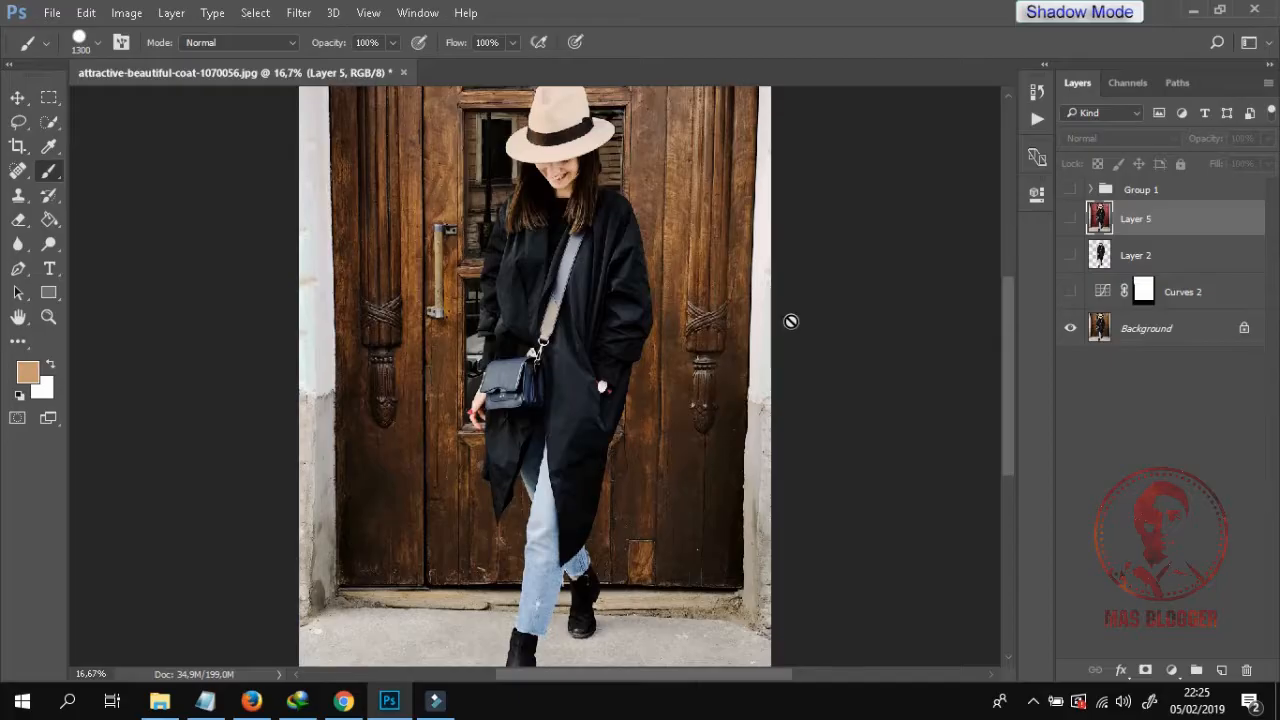
key(f)
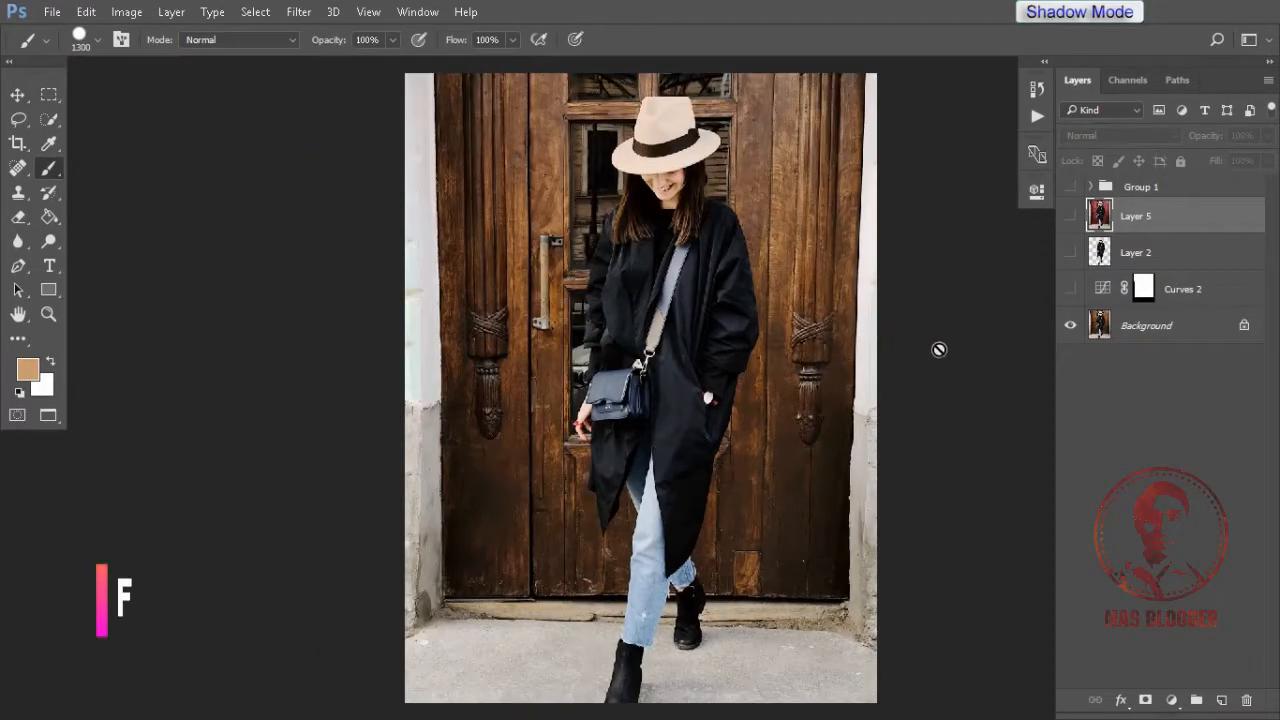
key(space)
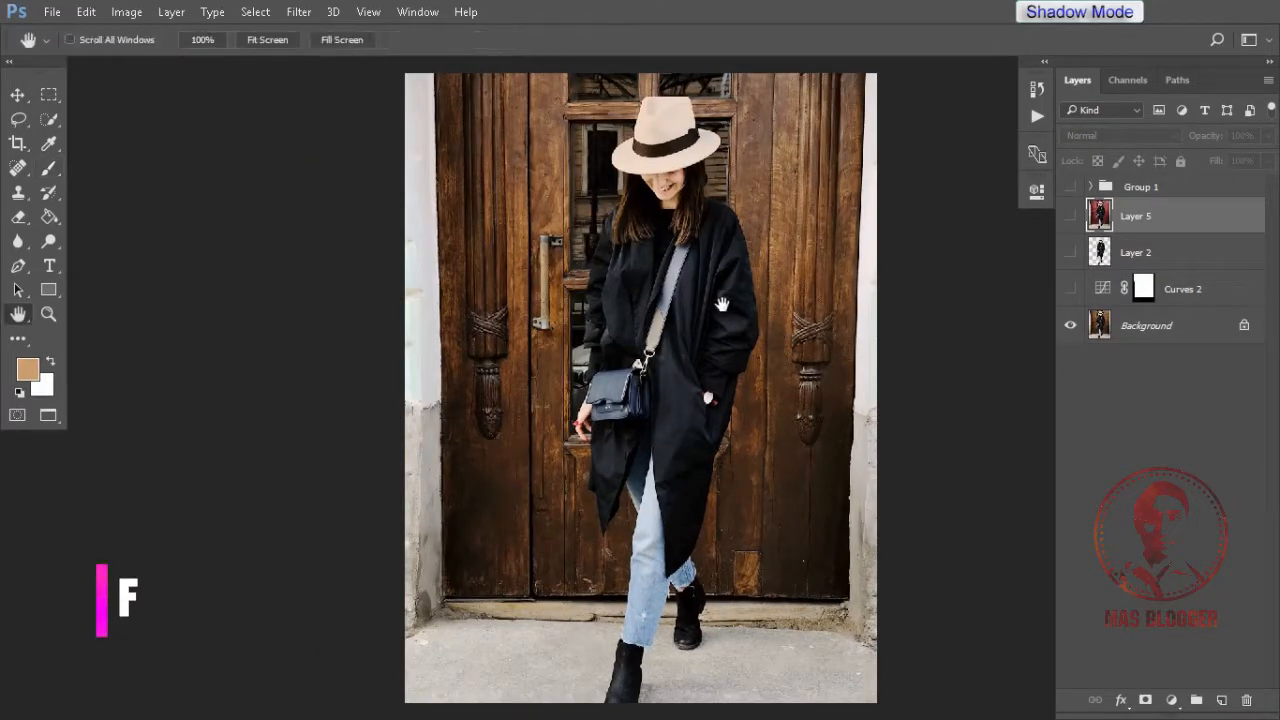
drag(720, 296, 645, 284)
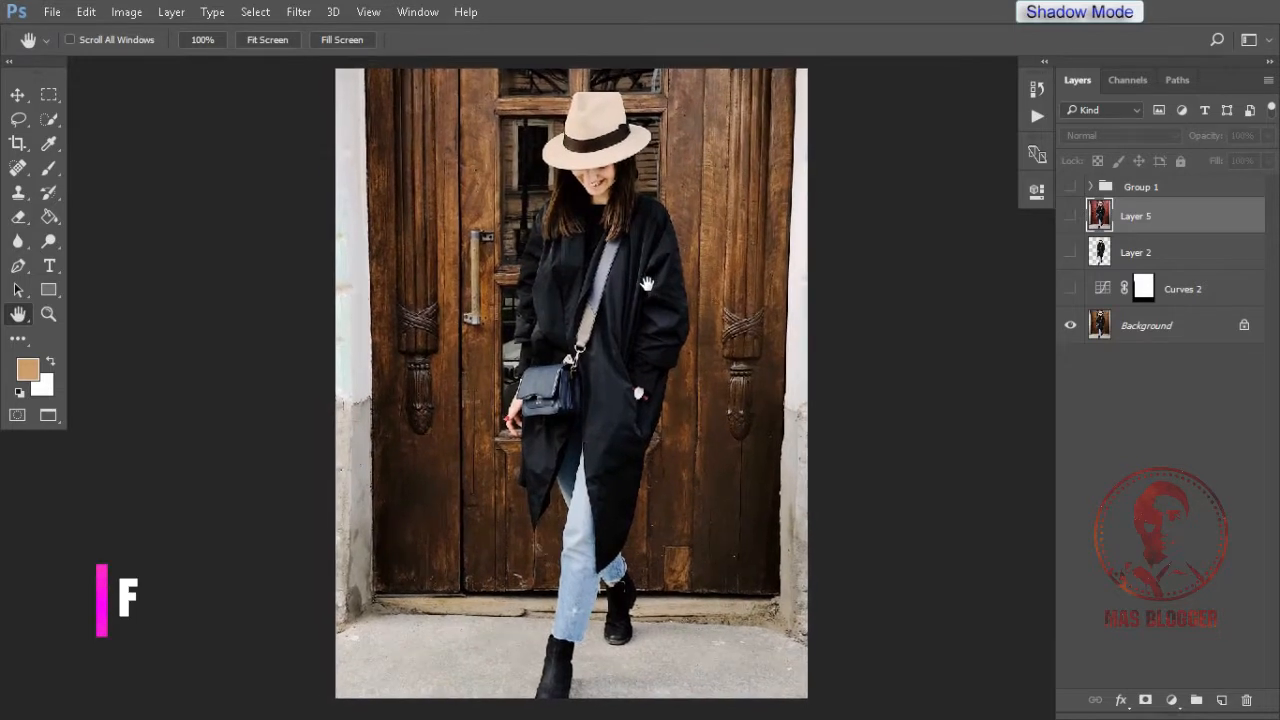
Show and hide Layer 5 repeatedly for an enlarged before-and-after comparison of the door colour
click(1072, 218)
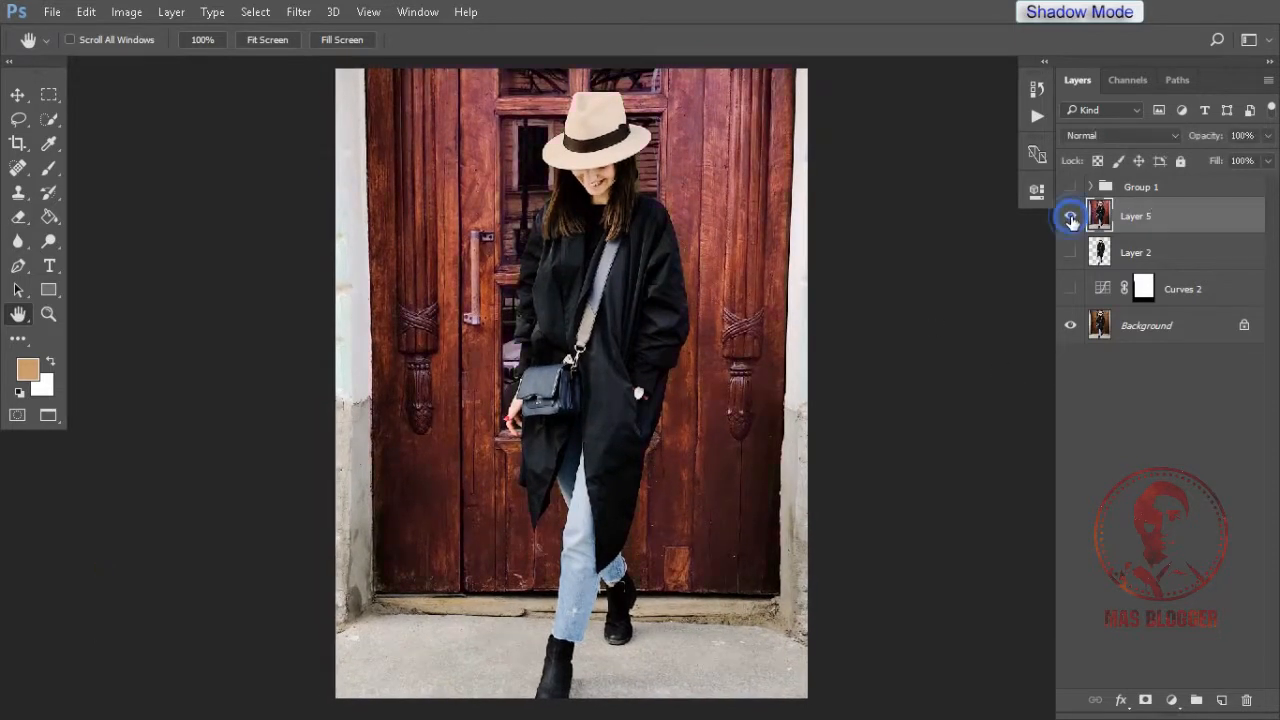
click(1071, 219)
click(1071, 219)
click(1071, 219)
click(1071, 219)
Isolate Layer 2 to inspect the woman's cut-out, and restore the view of the original Background
click(1070, 252)
click(1070, 215)
click(1070, 325)
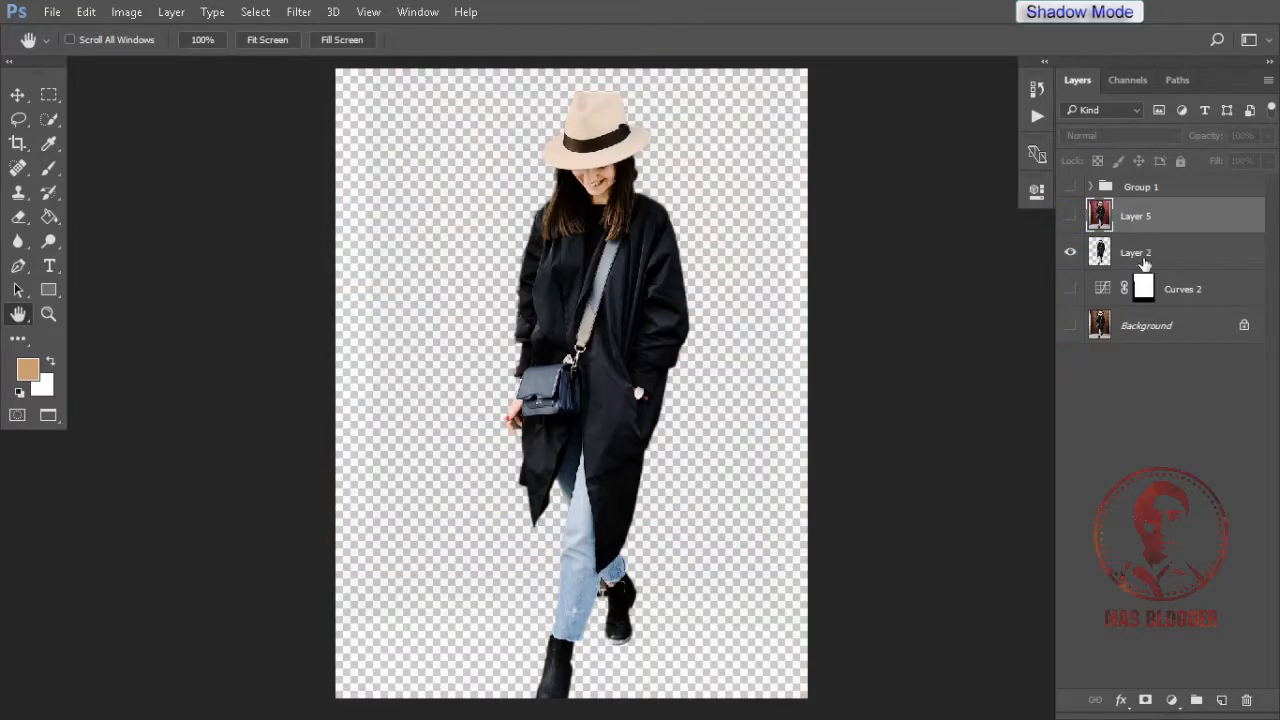
click(1064, 324)
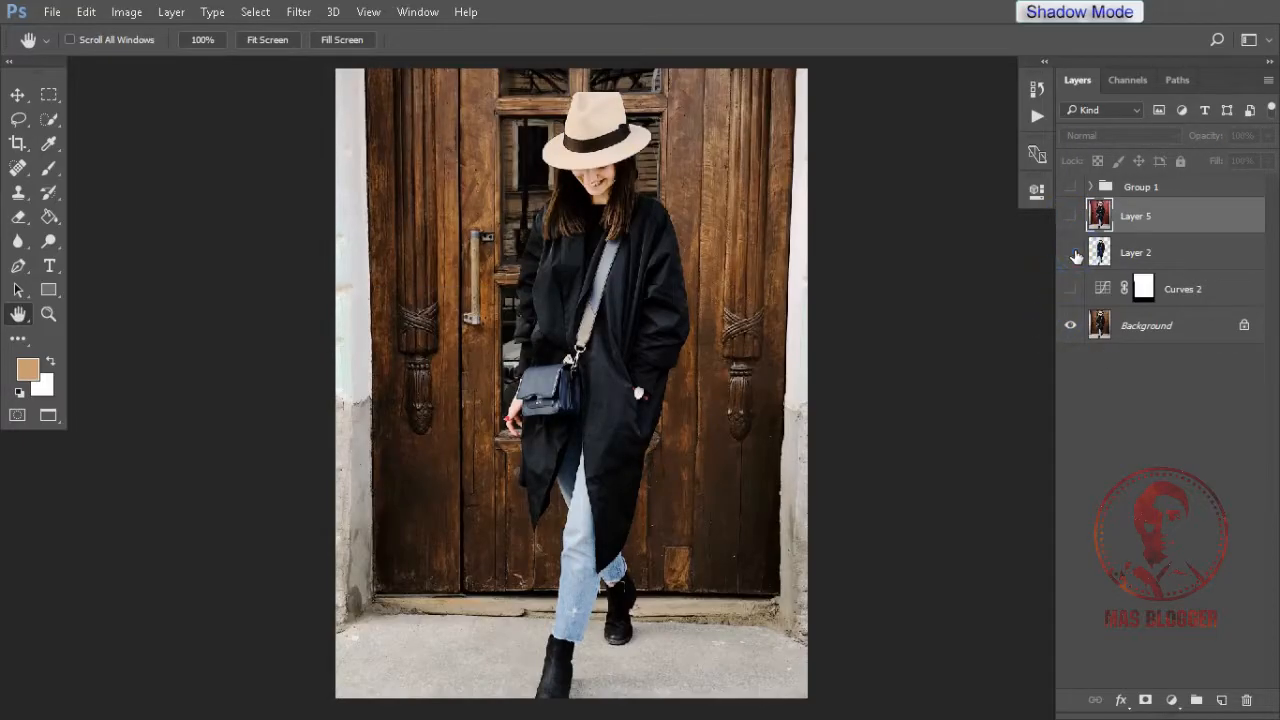
click(1070, 252)
click(1070, 325)
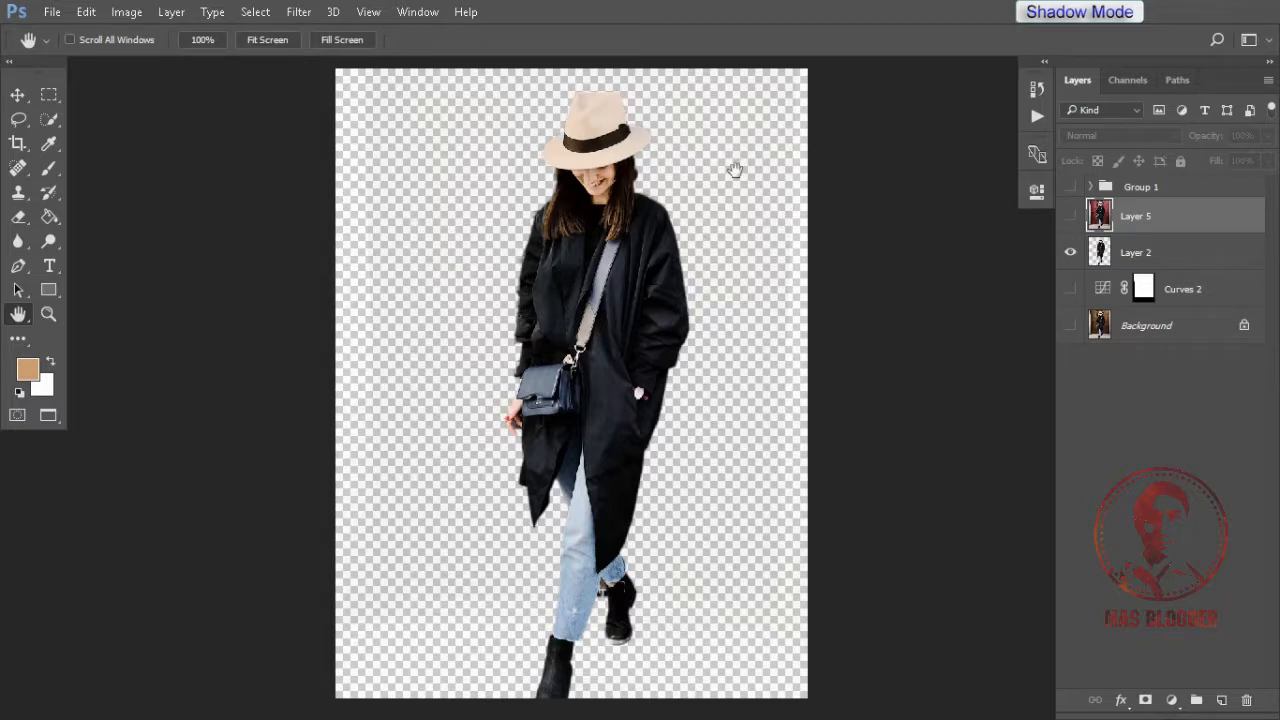
click(1070, 327)
click(1070, 252)
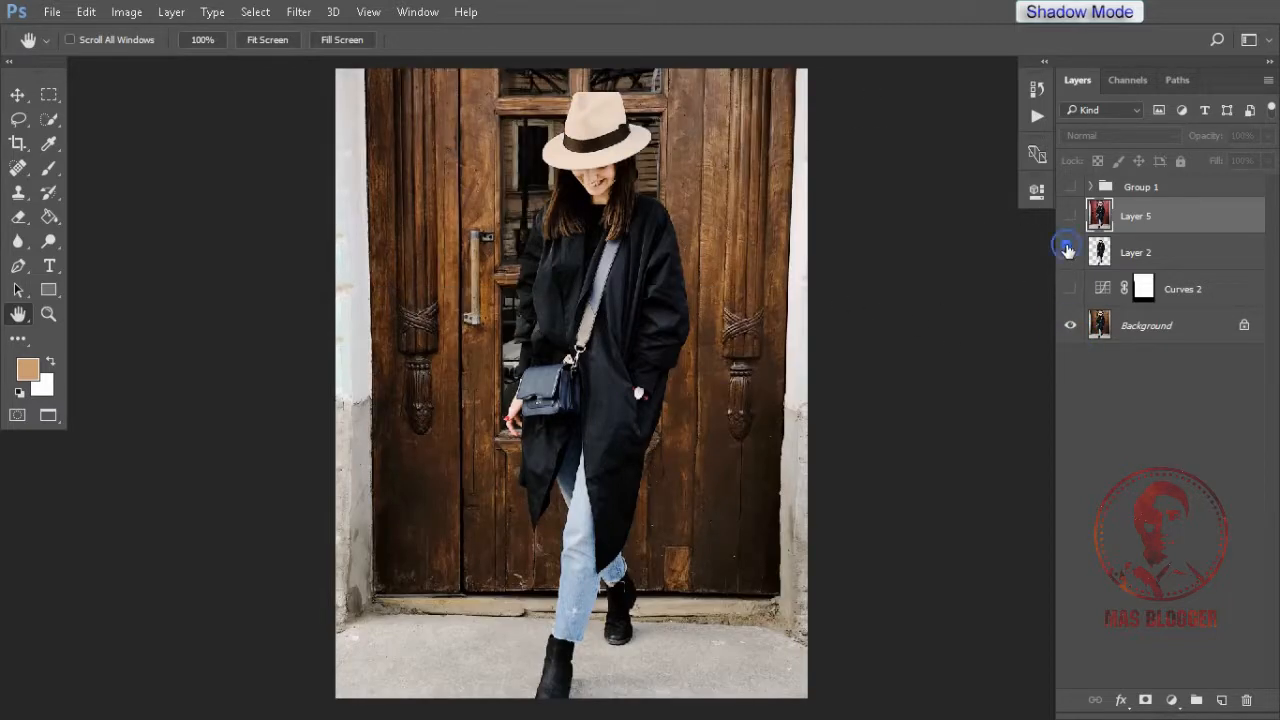
Compare the original with the graded photo once more, and leave Layer 5 shown over the Background
click(1070, 217)
click(1072, 220)
click(1072, 220)
click(1072, 220)
click(1071, 218)
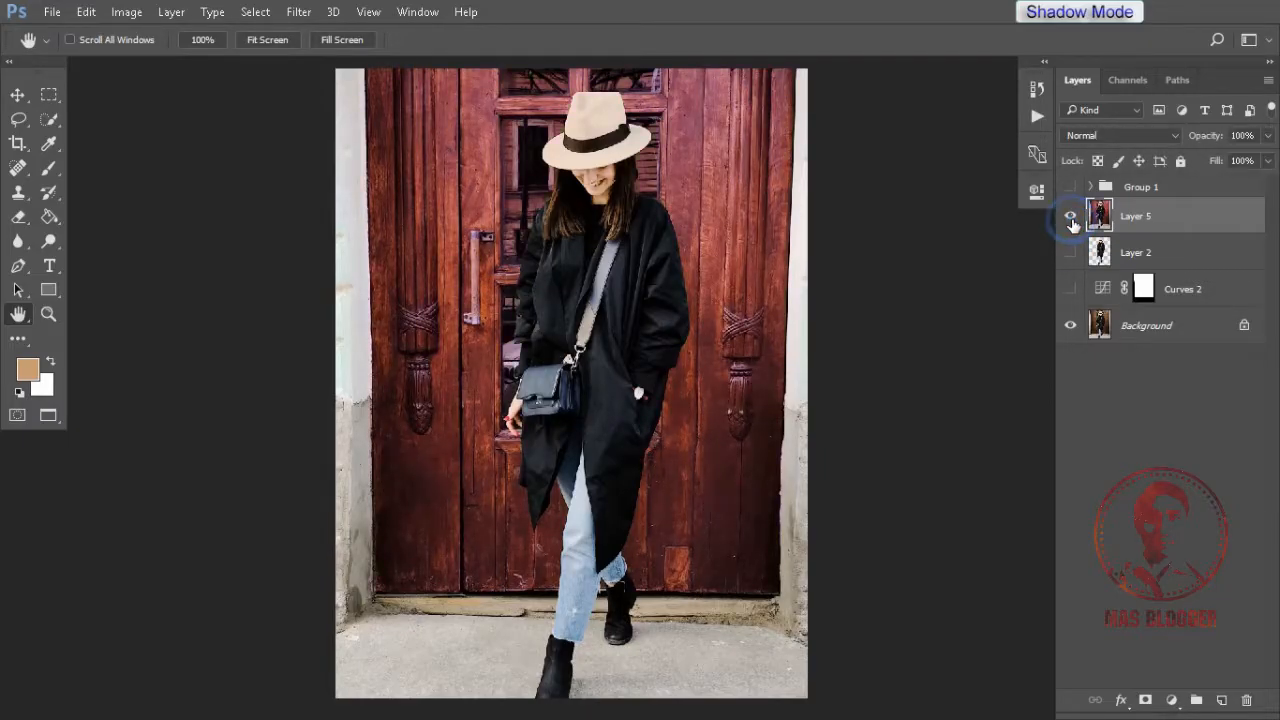
scroll(894, 475, up, 2)
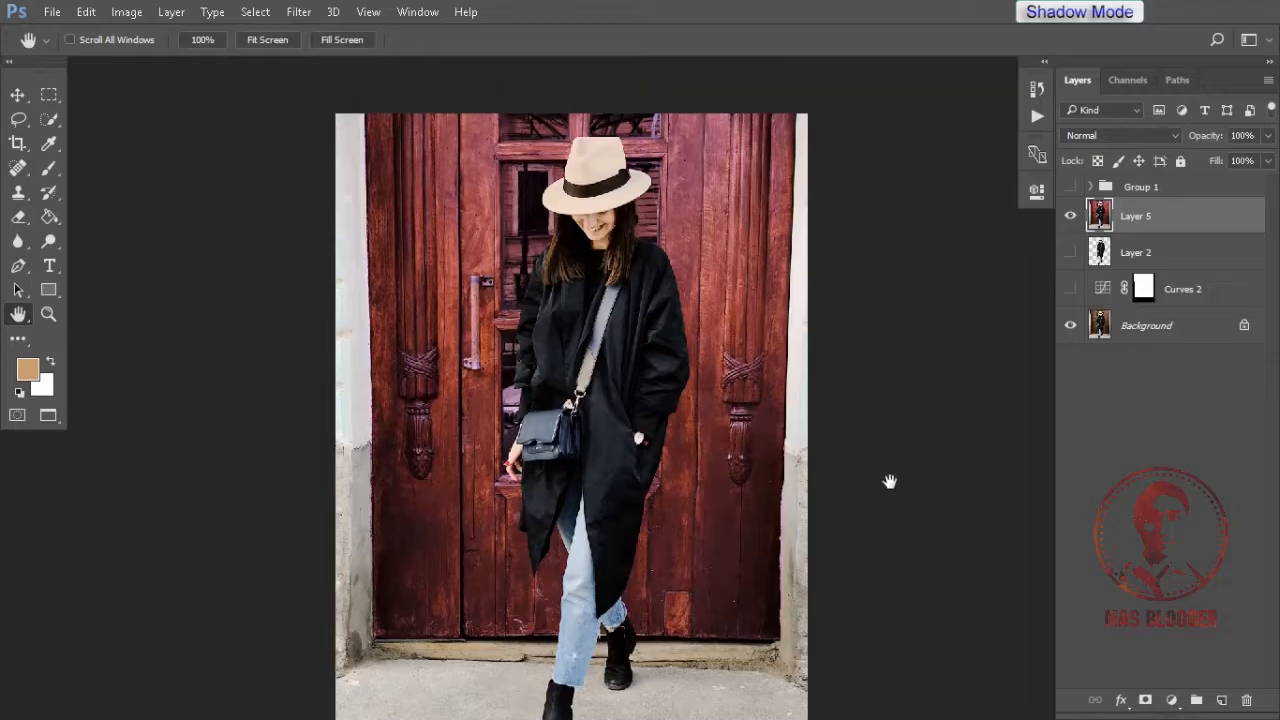
scroll(890, 485, down, 1)
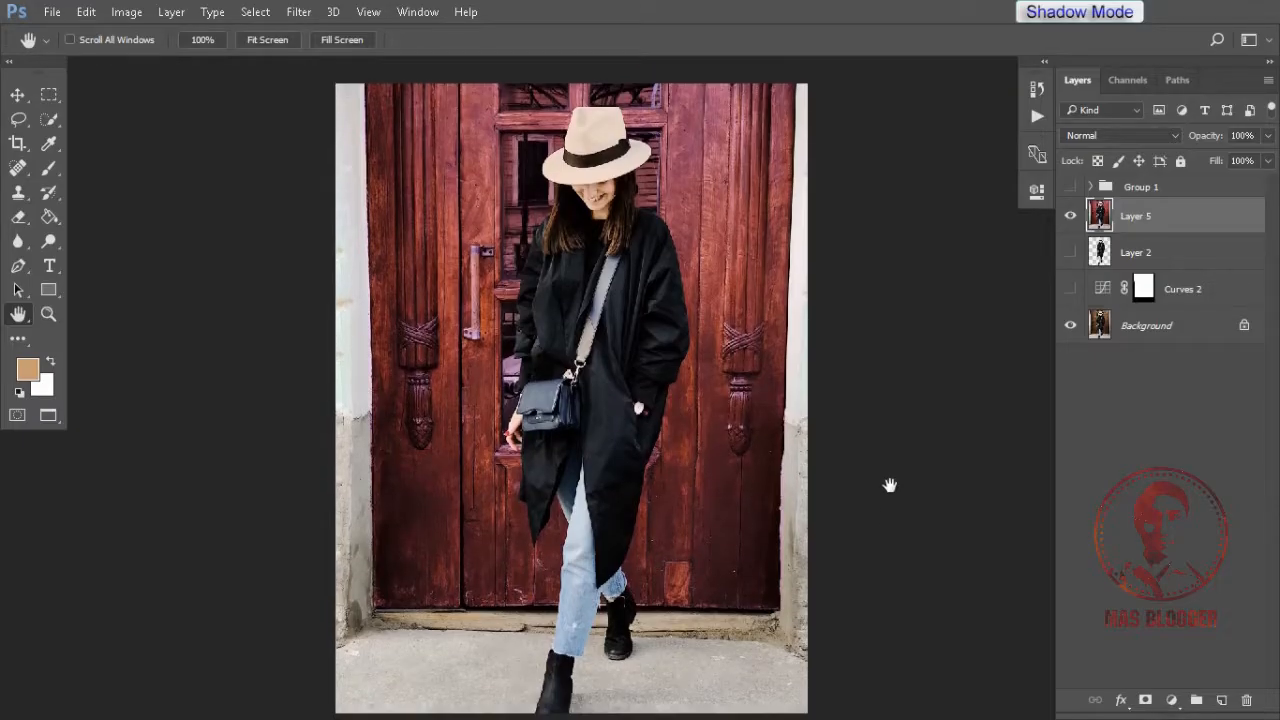